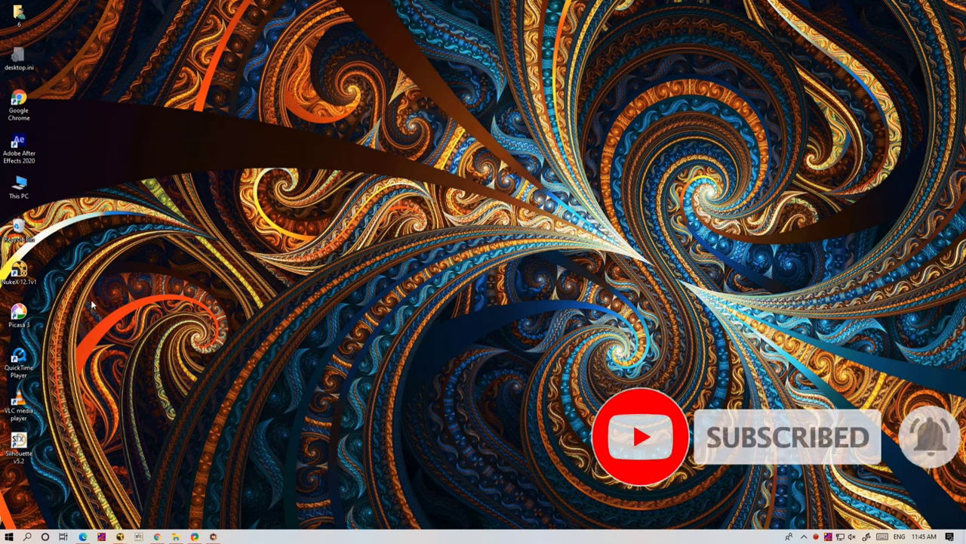
# Step: Bring the untitled NukeX script to the front, full-screen
pyautogui.click(120, 536)
pyautogui.click(64, 487)
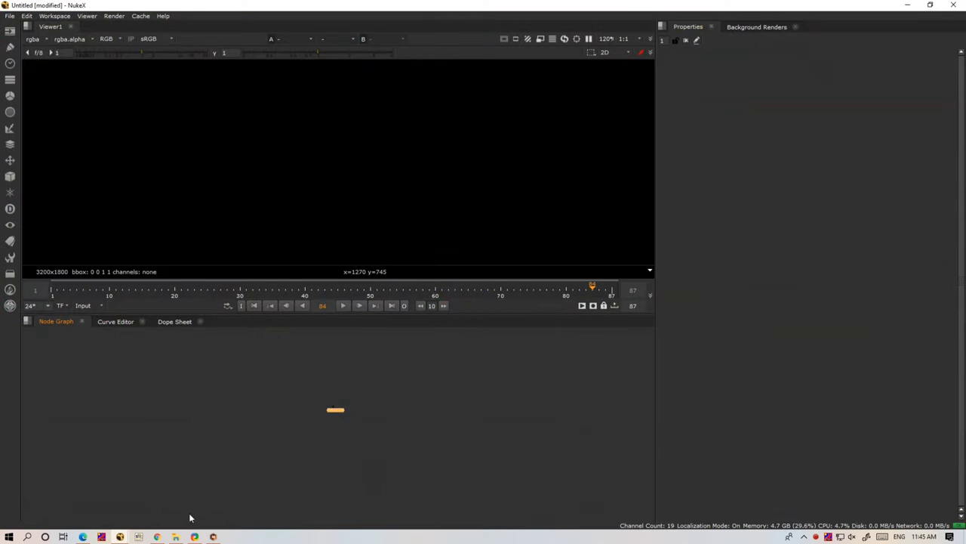
# Step: Browse to Training\Mov in File Explorer and play Walk.mov in VLC
pyautogui.click(178, 536)
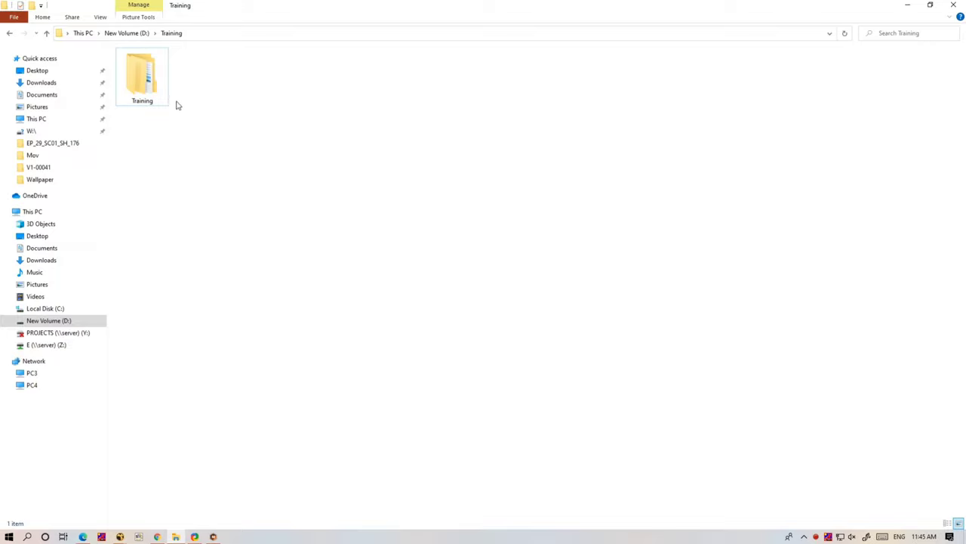
pyautogui.click(147, 85)
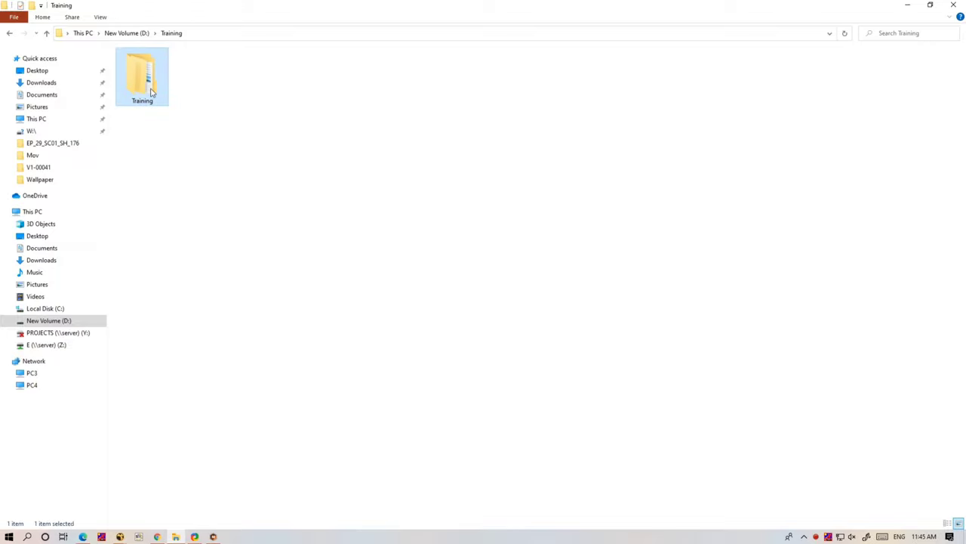
pyautogui.doubleClick(151, 91)
pyautogui.doubleClick(168, 65)
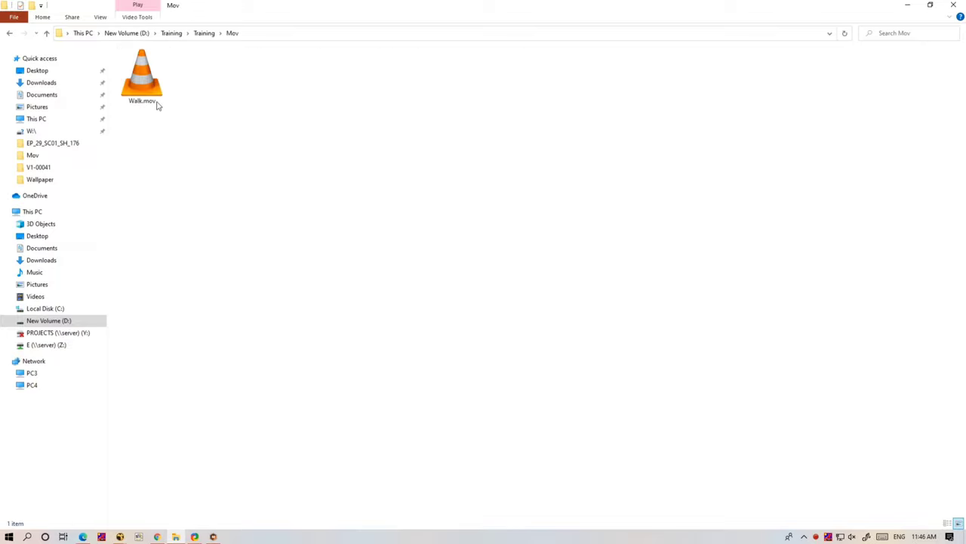
pyautogui.click(153, 92)
pyautogui.press('Return')
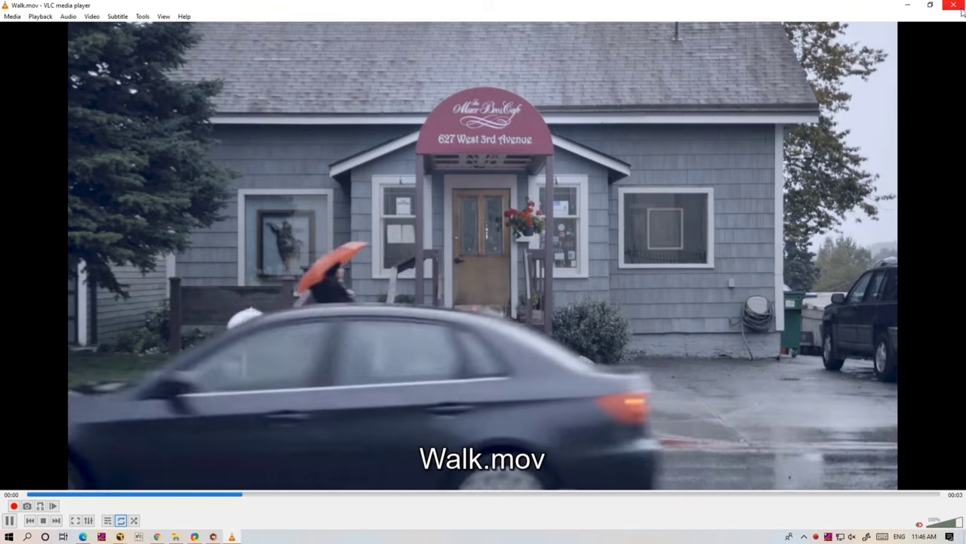
# Step: Close VLC and drag Walk.mov onto NukeX via the taskbar icon
pyautogui.click(175, 536)
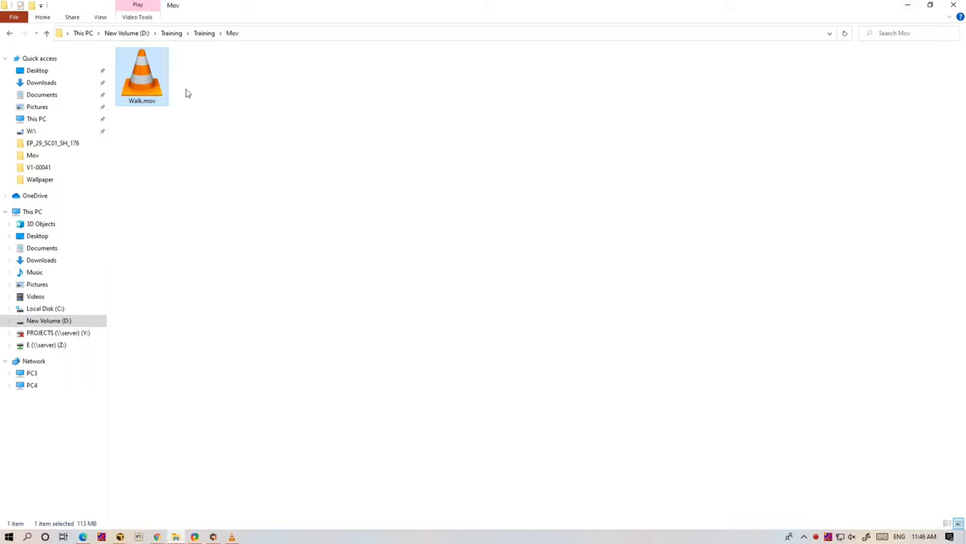
pyautogui.click(232, 536)
pyautogui.rightClick(245, 537)
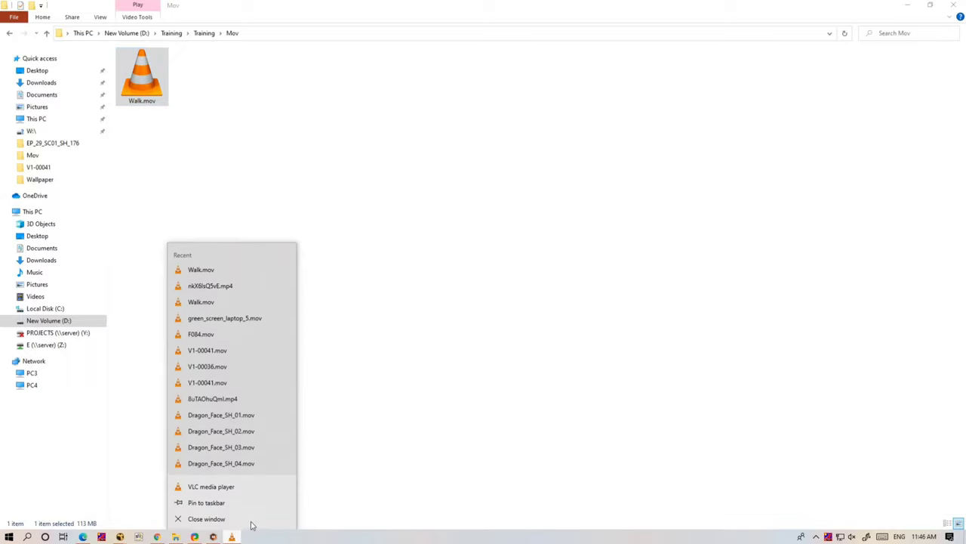
pyautogui.click(208, 517)
pyautogui.moveTo(143, 92); pyautogui.dragTo(118, 538)
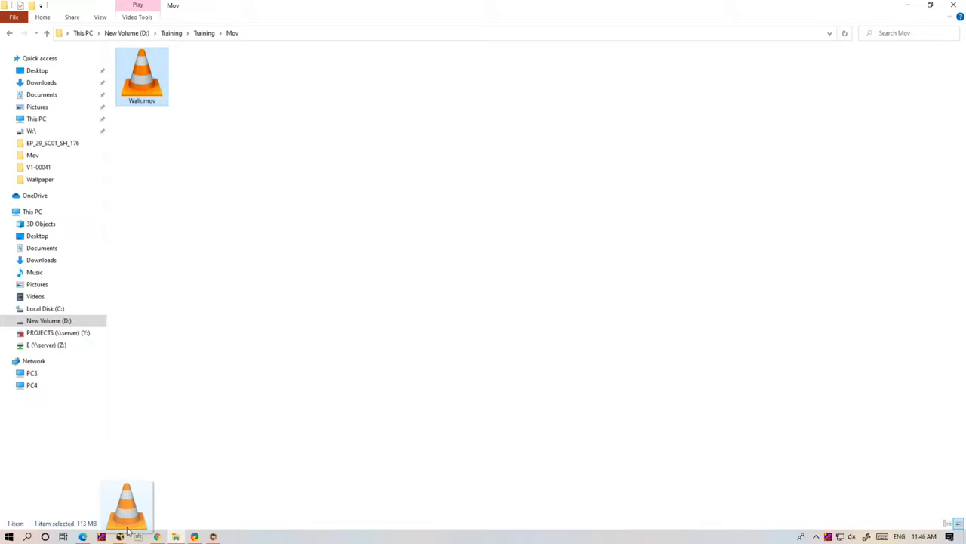
pyautogui.moveTo(118, 538)
pyautogui.mouseDown()
pyautogui.moveTo(491, 375)
pyautogui.moveTo(377, 383)
pyautogui.mouseUp()
# Step: Connect the viewer to the Walk.mov Read node, then scrub, play and fit the clip
pyautogui.press('1')
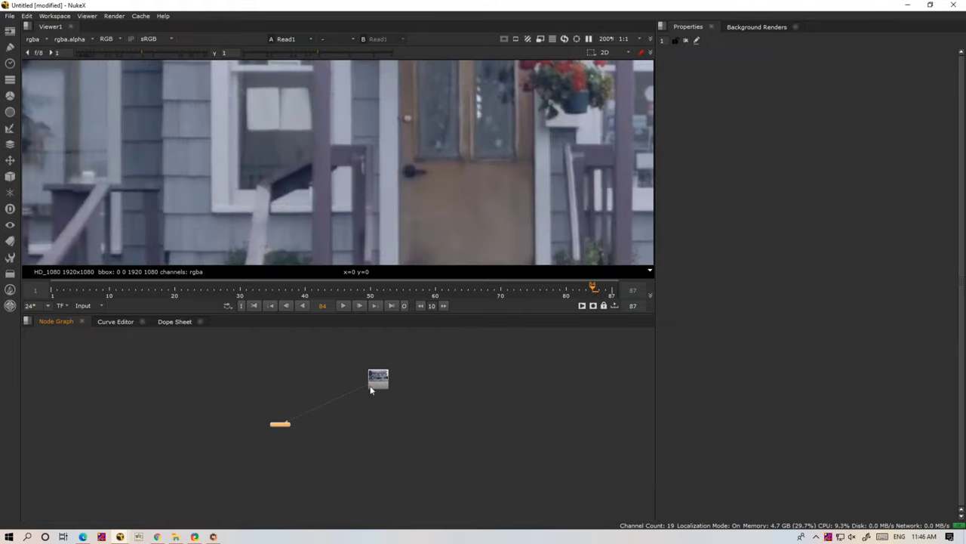
pyautogui.click(95, 306)
pyautogui.click(91, 323)
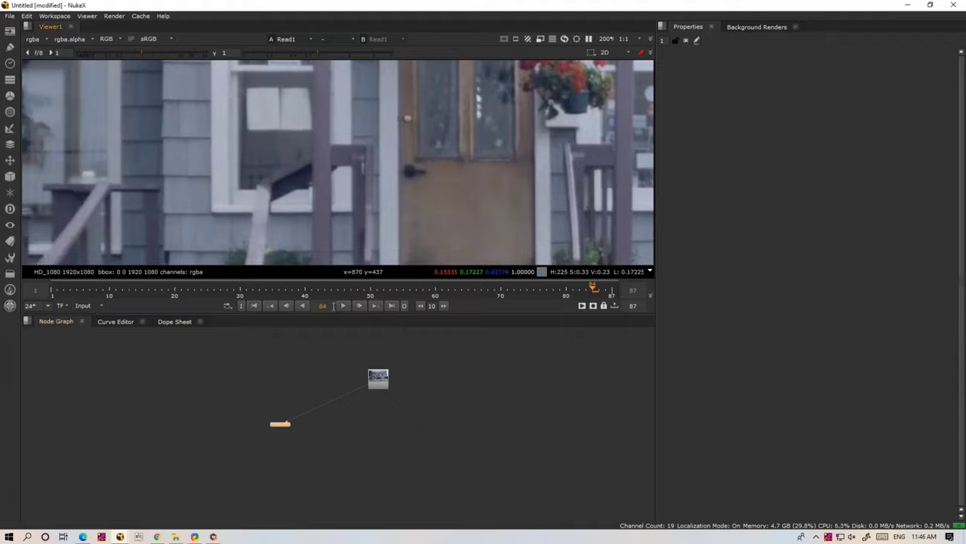
pyautogui.moveTo(526, 293); pyautogui.dragTo(619, 298)
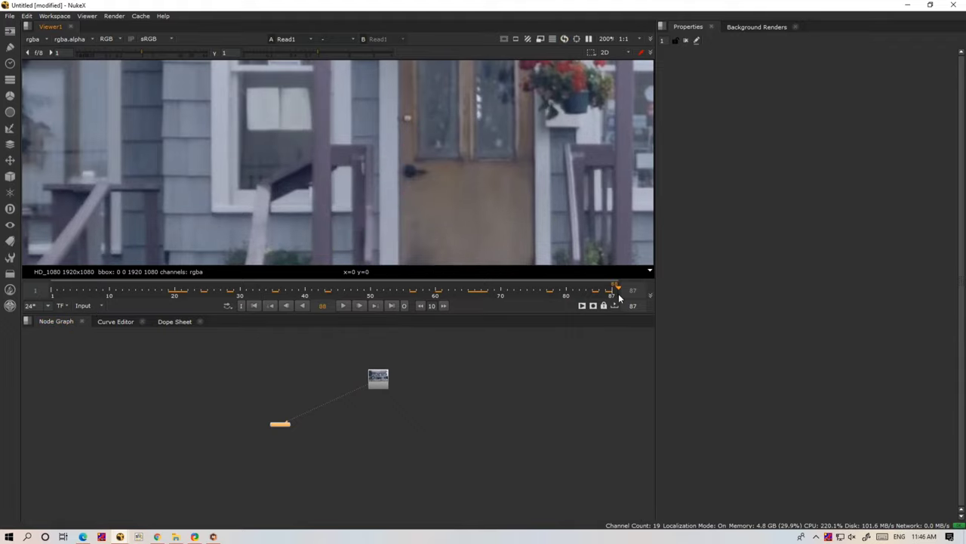
pyautogui.scroll(-4, 543, 226)
pyautogui.moveTo(542, 226); pyautogui.dragTo(353, 251)
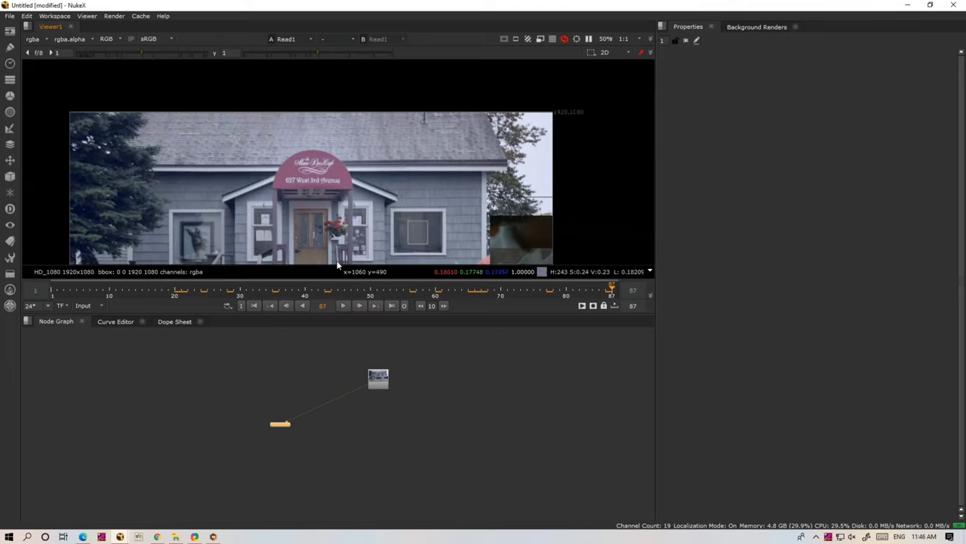
pyautogui.press('l')
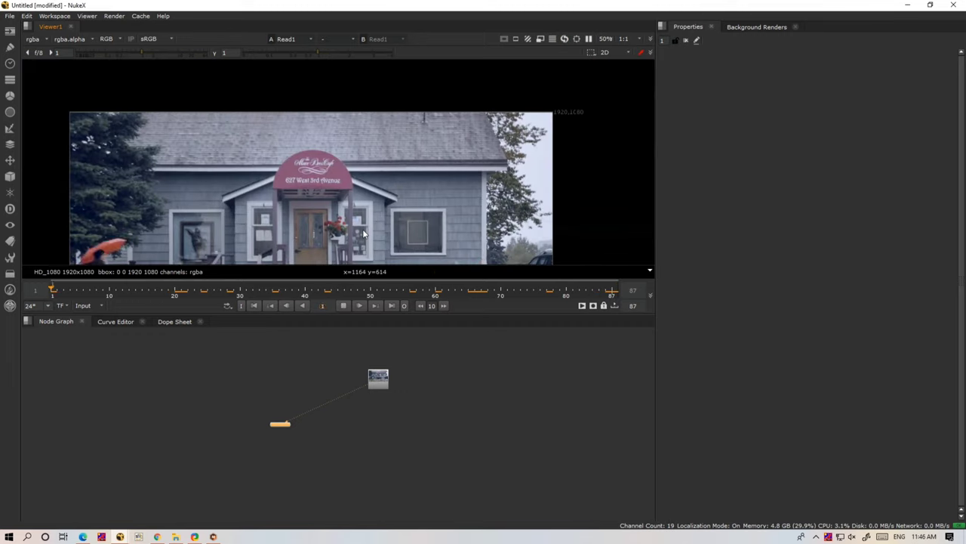
pyautogui.press('f')
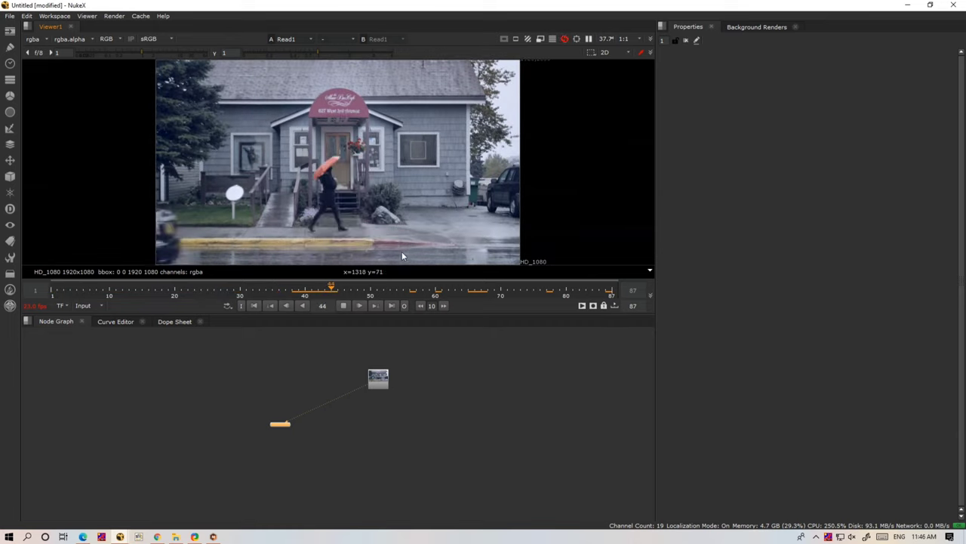
# Step: Turn on Auto Alpha in the Read1 node's properties
pyautogui.doubleClick(379, 377)
pyautogui.scroll(2, 479, 146)
pyautogui.scroll(2, 466, 141)
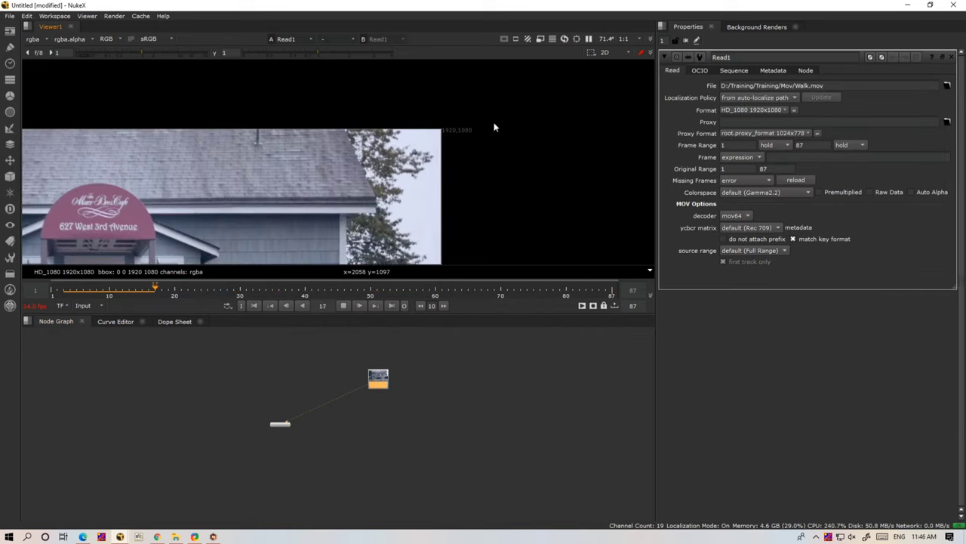
pyautogui.moveTo(375, 382); pyautogui.dragTo(377, 384)
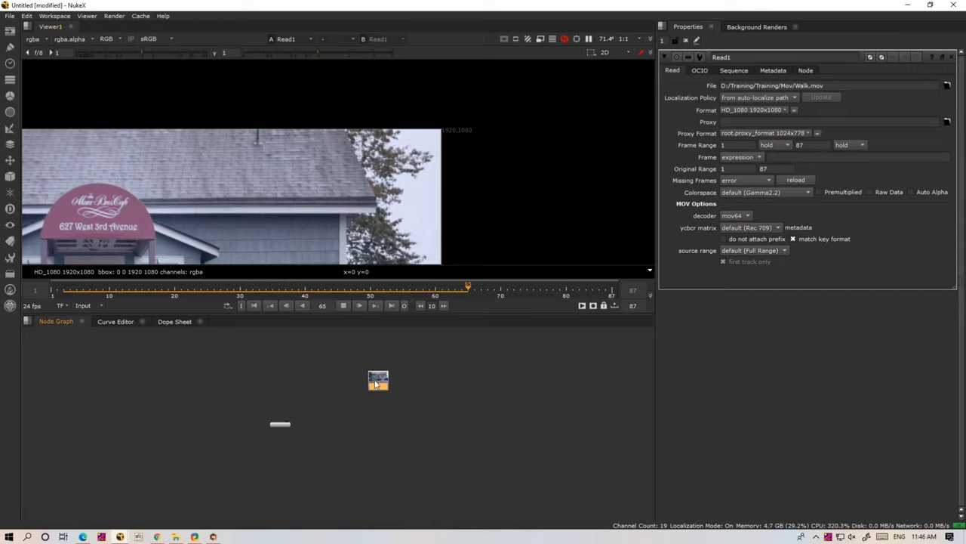
pyautogui.click(912, 192)
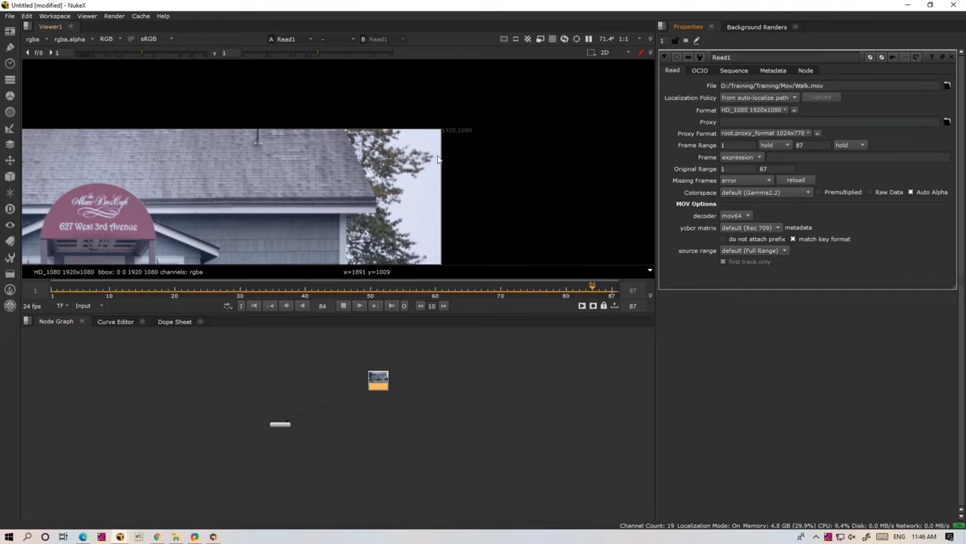
# Step: Pan the viewer image, then disconnect and reconnect the viewer to Read1
pyautogui.moveTo(440, 251); pyautogui.dragTo(424, 164)
pyautogui.scroll(-2, 443, 200)
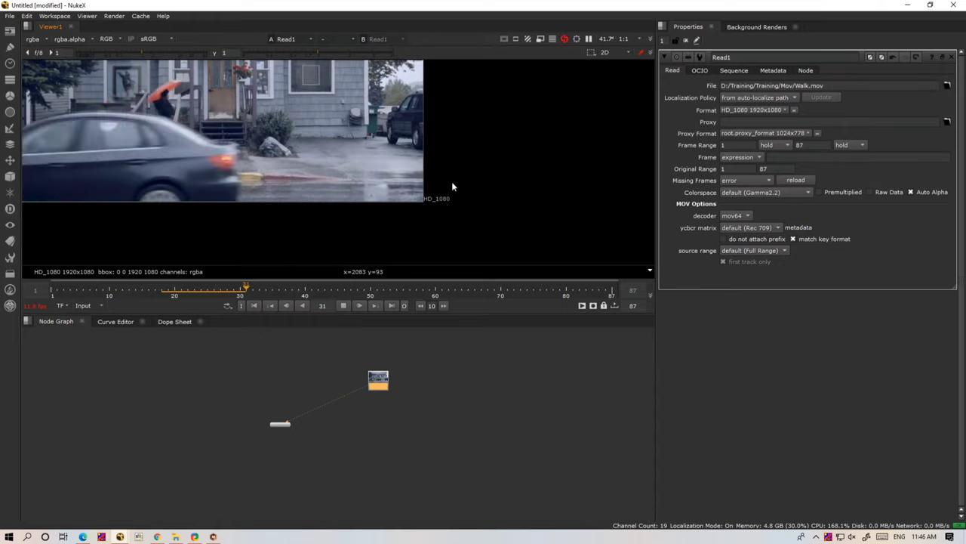
pyautogui.moveTo(453, 161)
pyautogui.mouseDown()
pyautogui.moveTo(393, 260)
pyautogui.moveTo(478, 142)
pyautogui.mouseUp()
pyautogui.scroll(1, 478, 143)
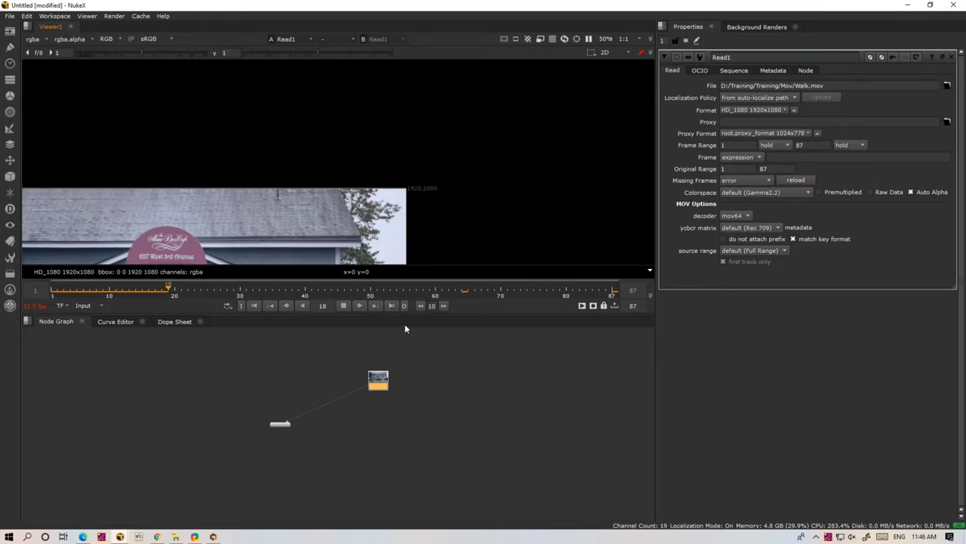
pyautogui.moveTo(362, 389); pyautogui.dragTo(403, 202)
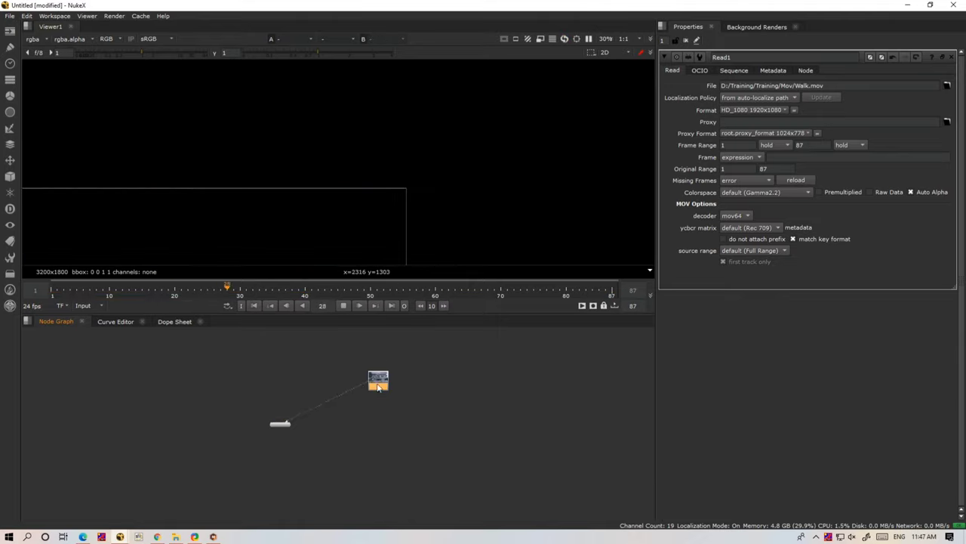
pyautogui.moveTo(278, 422); pyautogui.dragTo(378, 382)
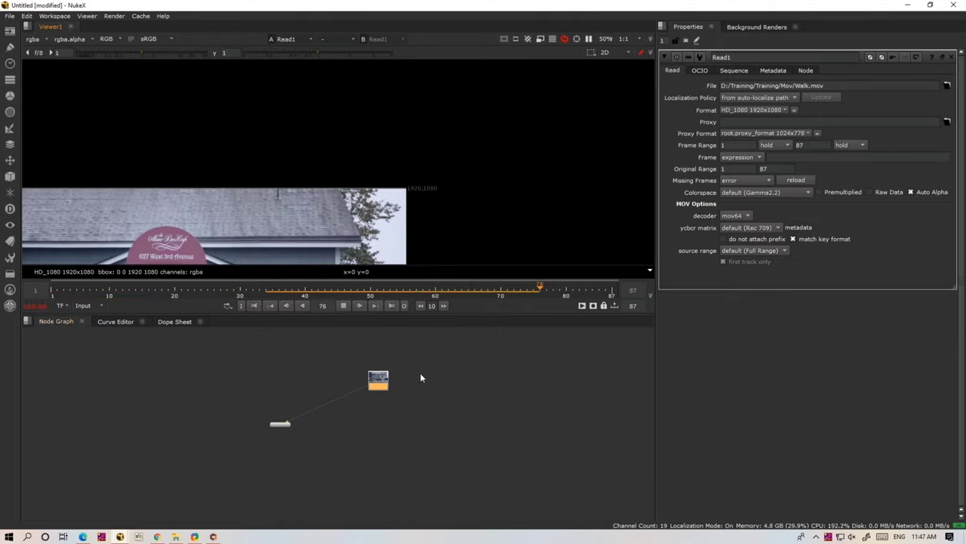
# Step: Choose HD_1080 1920x1080 as the full size format in Project Settings
pyautogui.press('s')
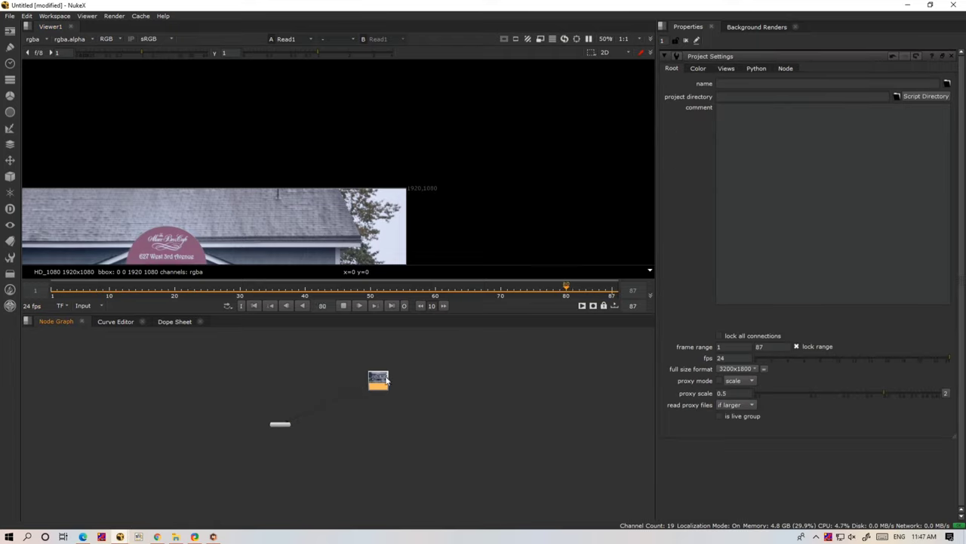
pyautogui.click(751, 370)
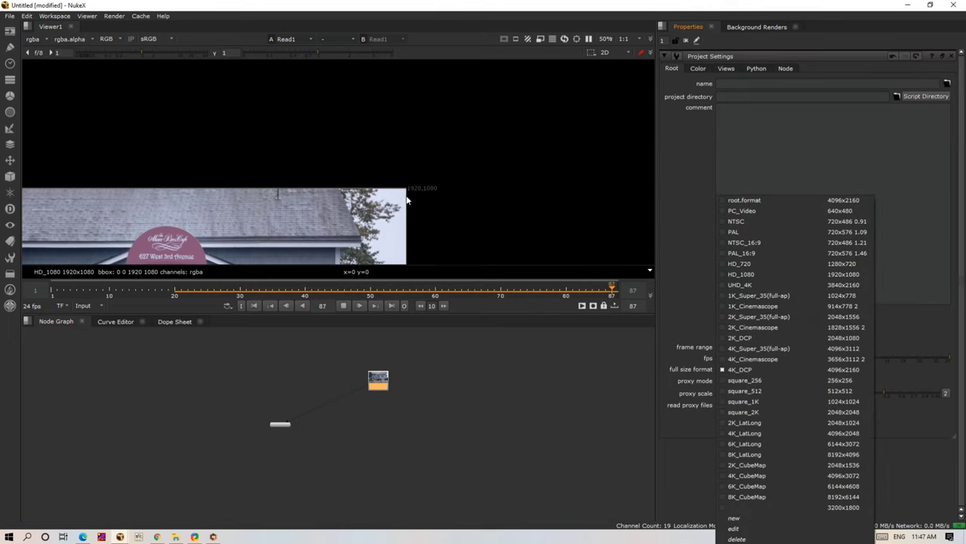
pyautogui.click(842, 279)
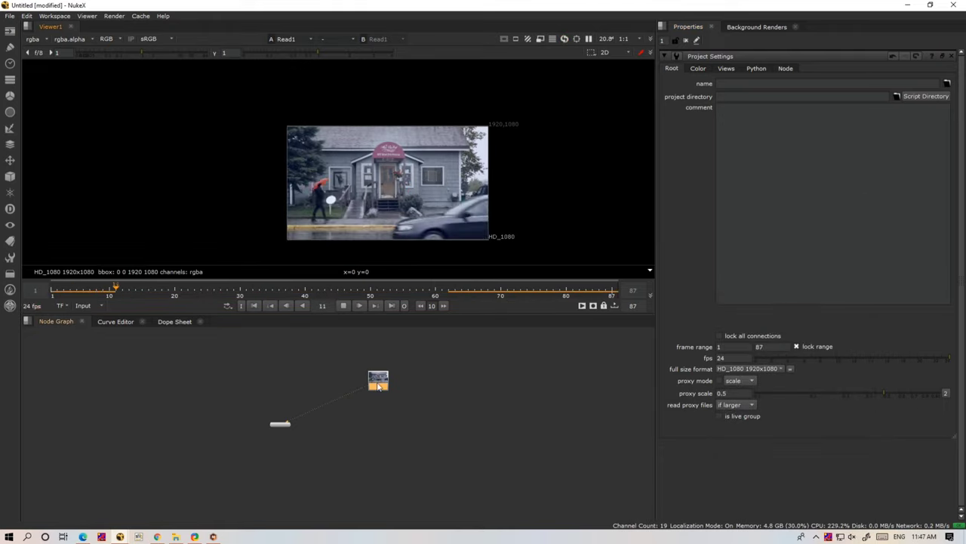
# Step: Add a RotoPaint node below Read1 and view it, then delete it
pyautogui.press('p')
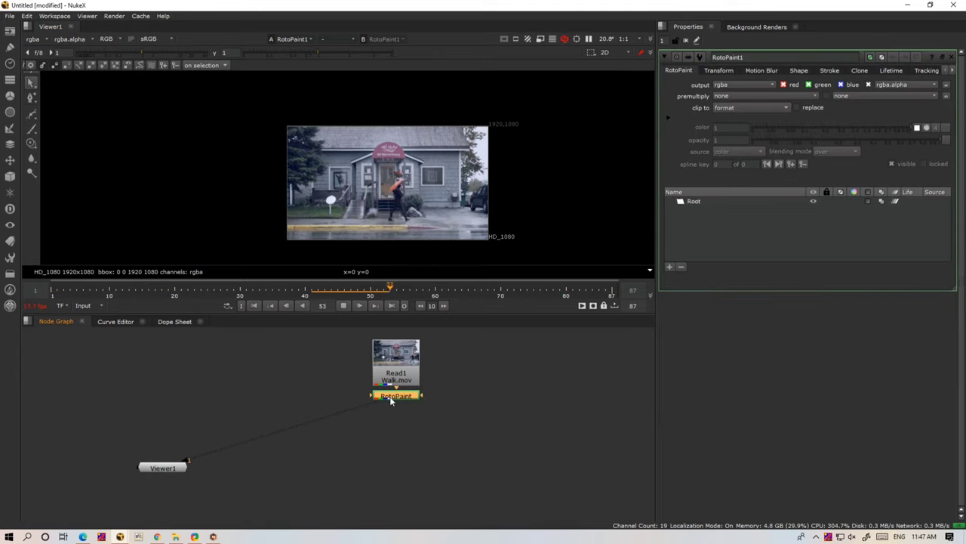
pyautogui.moveTo(392, 397)
pyautogui.mouseDown()
pyautogui.moveTo(416, 428)
pyautogui.moveTo(403, 454)
pyautogui.mouseUp()
pyautogui.press('1')
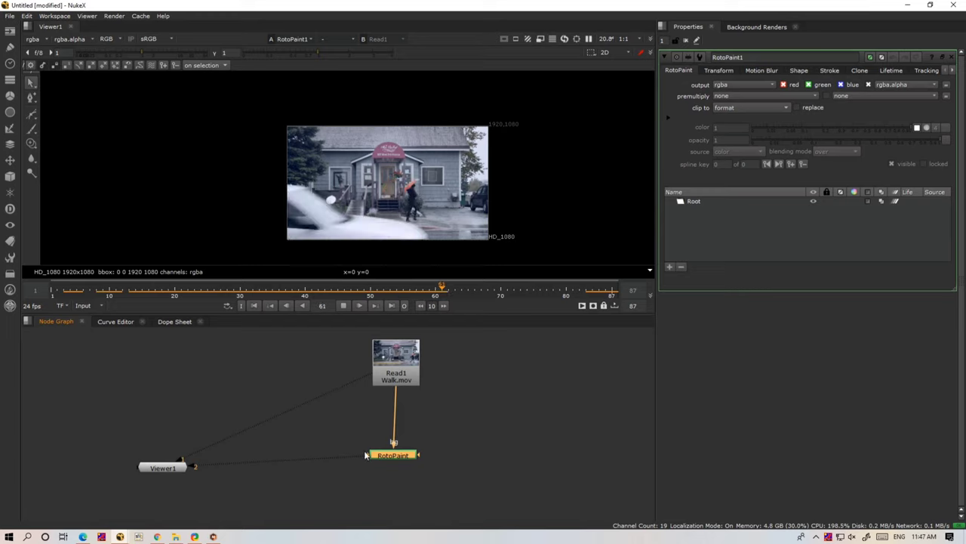
pyautogui.press('Delete')
# Step: Create RotoPaint1 from the 'roto' node search under Read1 and view its output
pyautogui.press('Tab')
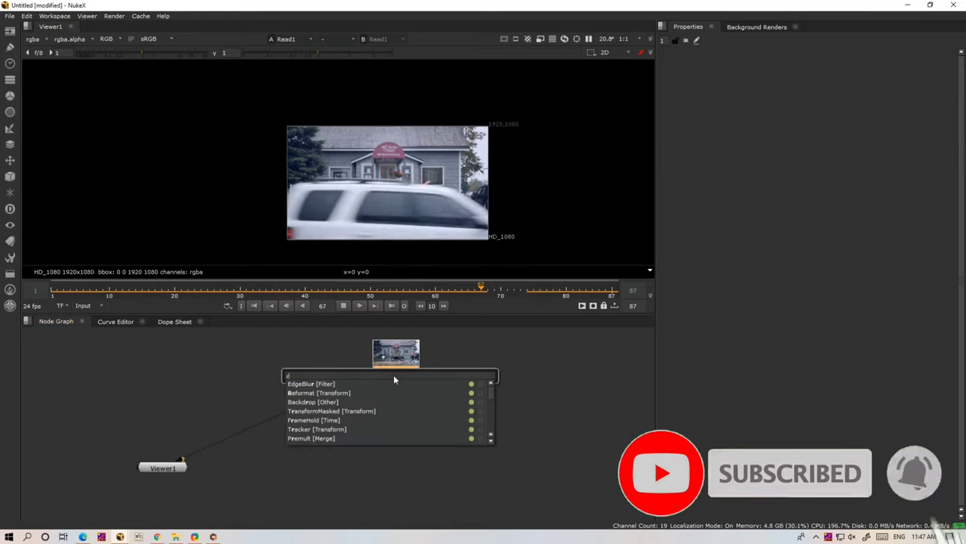
pyautogui.write('ro')
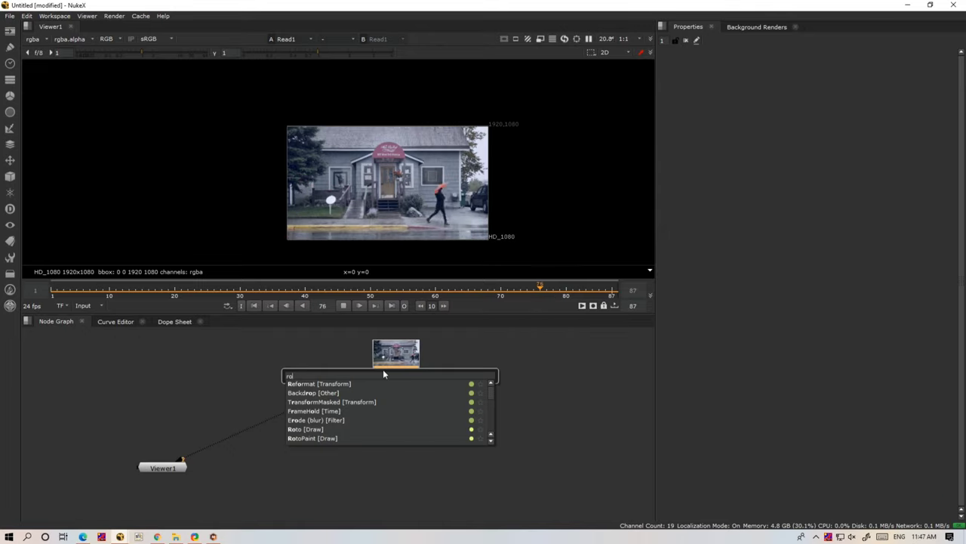
pyautogui.write('toPaint [Draw')
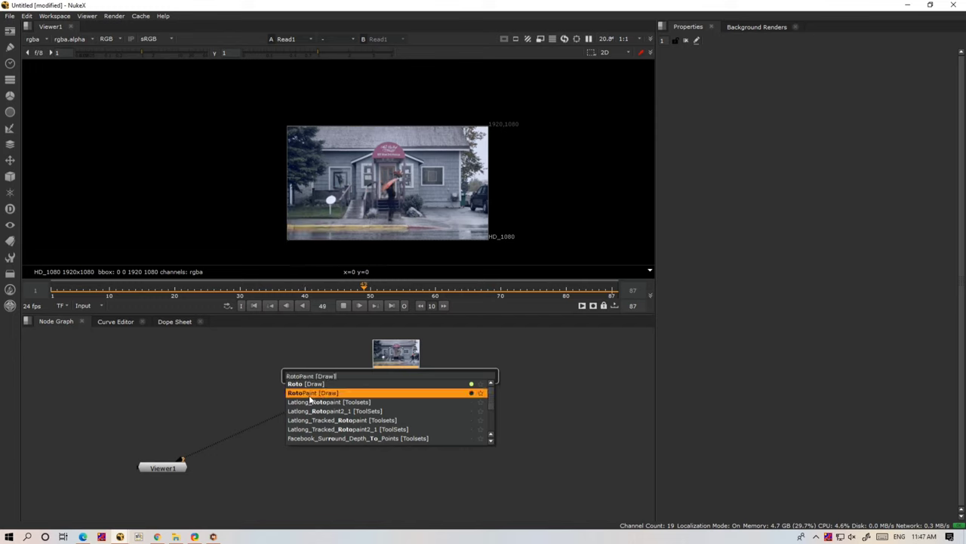
pyautogui.click(316, 395)
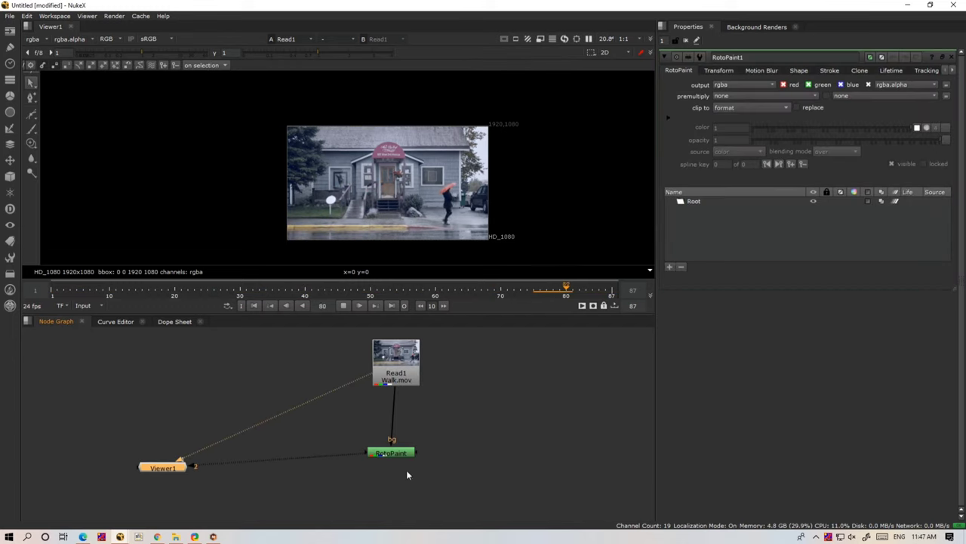
pyautogui.moveTo(391, 453); pyautogui.dragTo(404, 457)
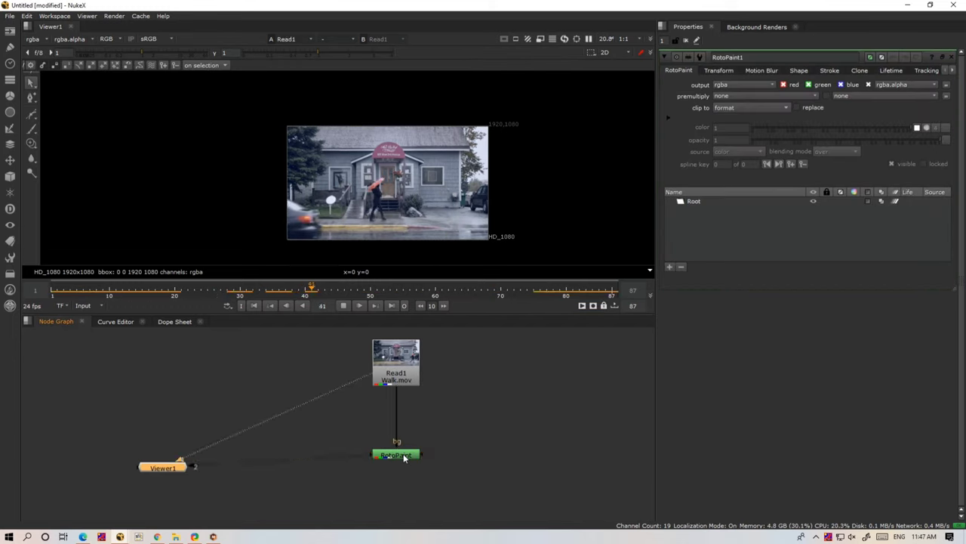
pyautogui.press('1')
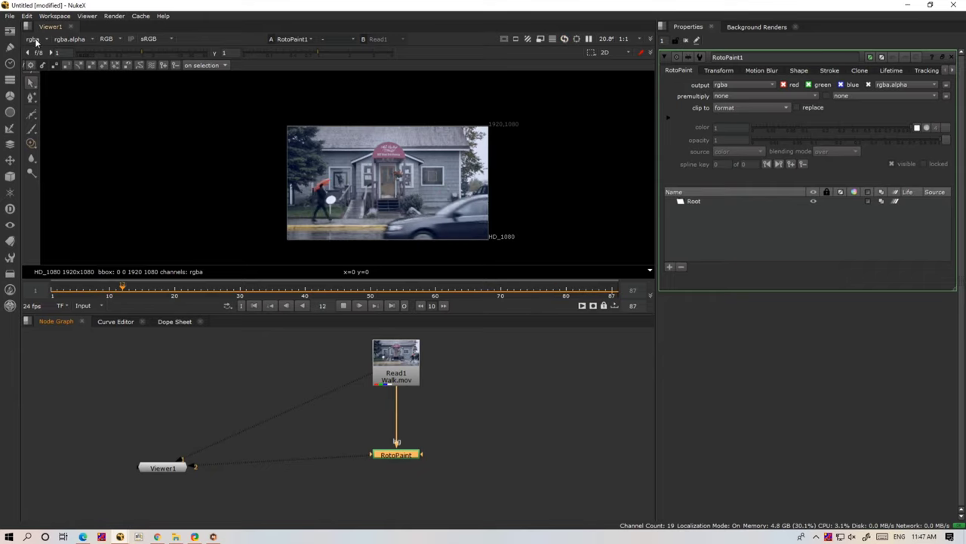
# Step: Switch the RotoPaint paint tool to the Clone brush
pyautogui.click(32, 143)
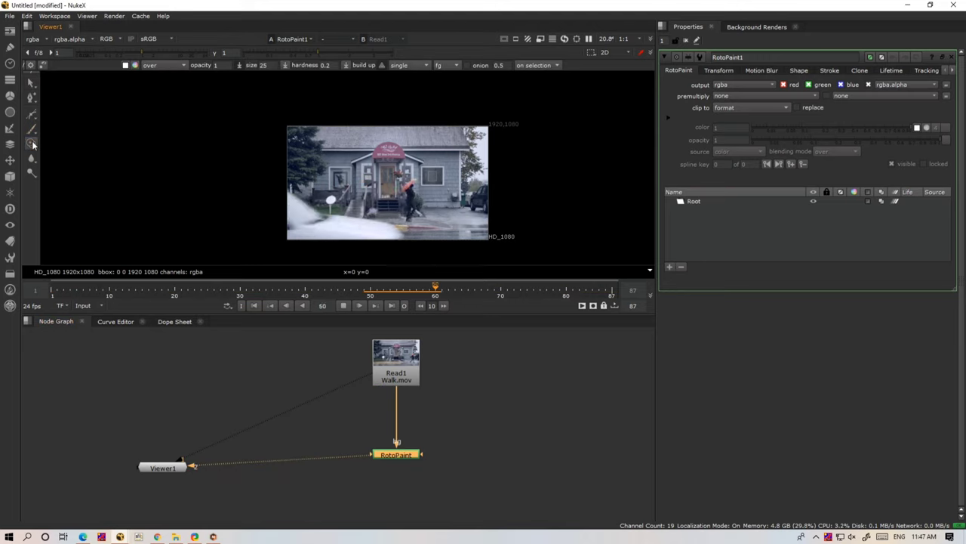
pyautogui.rightClick(32, 144)
pyautogui.click(60, 141)
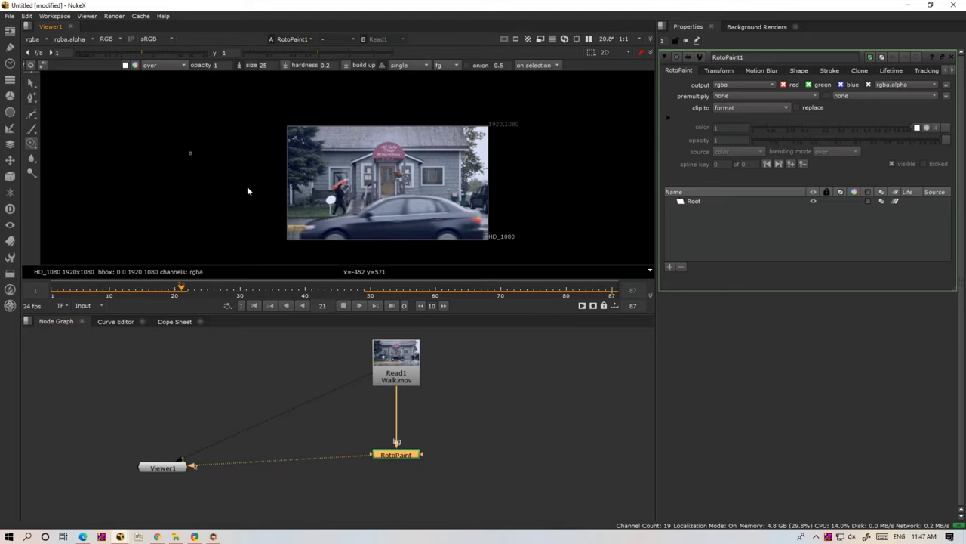
pyautogui.scroll(4, 356, 176)
pyautogui.scroll(2, 356, 176)
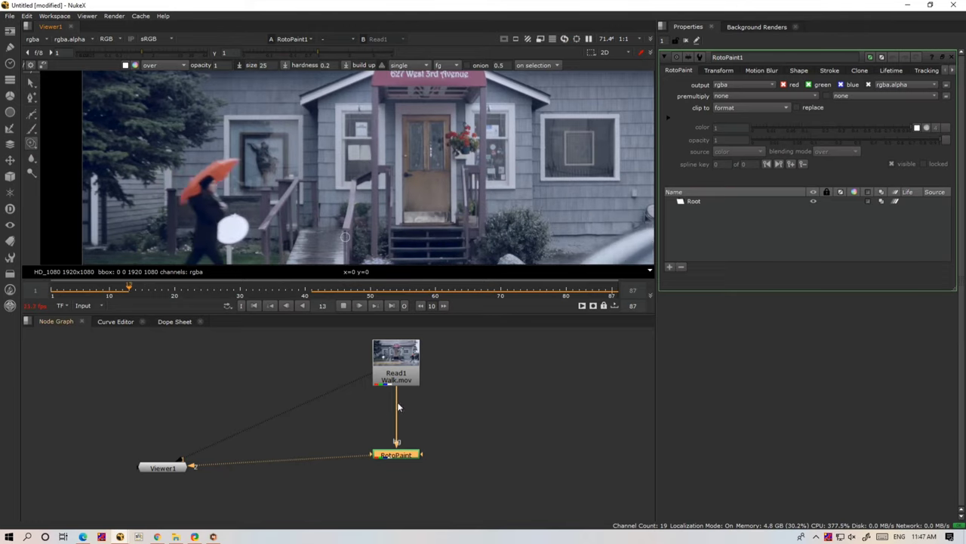
# Step: Stop playback, scrub through the clip, and leave the playhead on frame 87
pyautogui.click(396, 361)
pyautogui.click(344, 305)
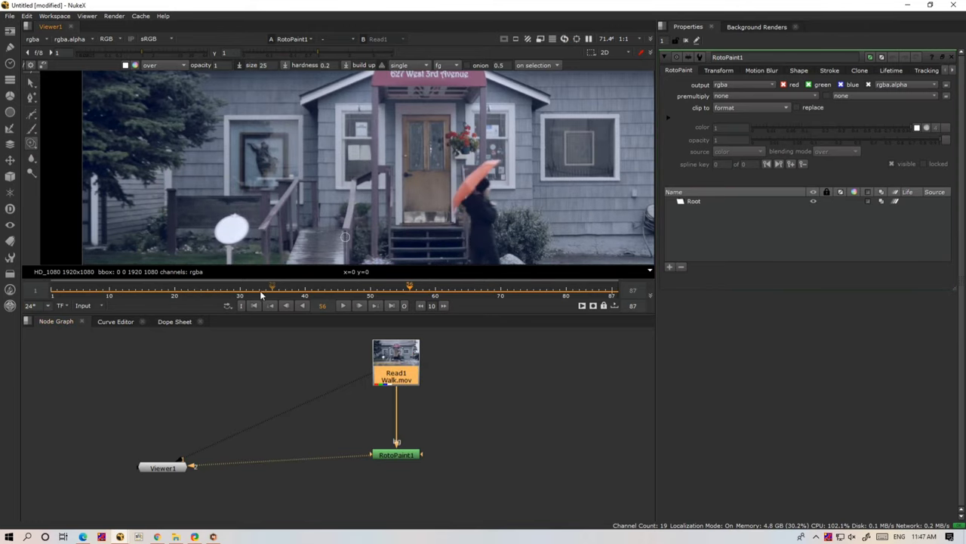
pyautogui.scroll(-3, 507, 235)
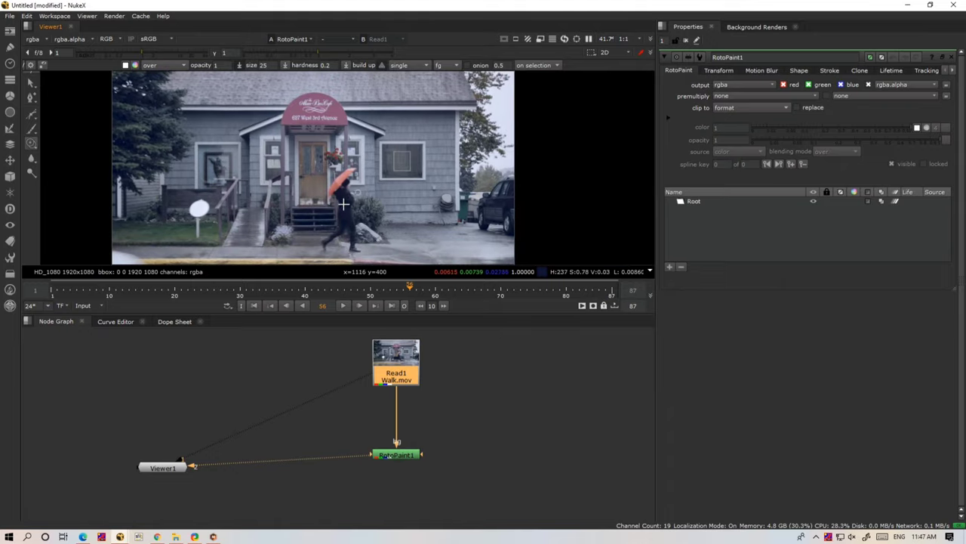
pyautogui.click(612, 291)
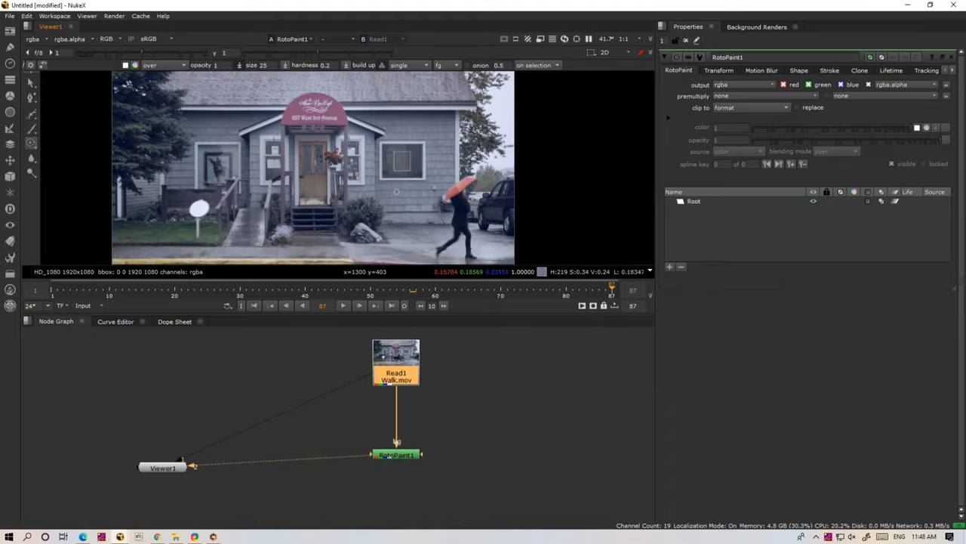
pyautogui.moveTo(510, 230); pyautogui.dragTo(474, 212)
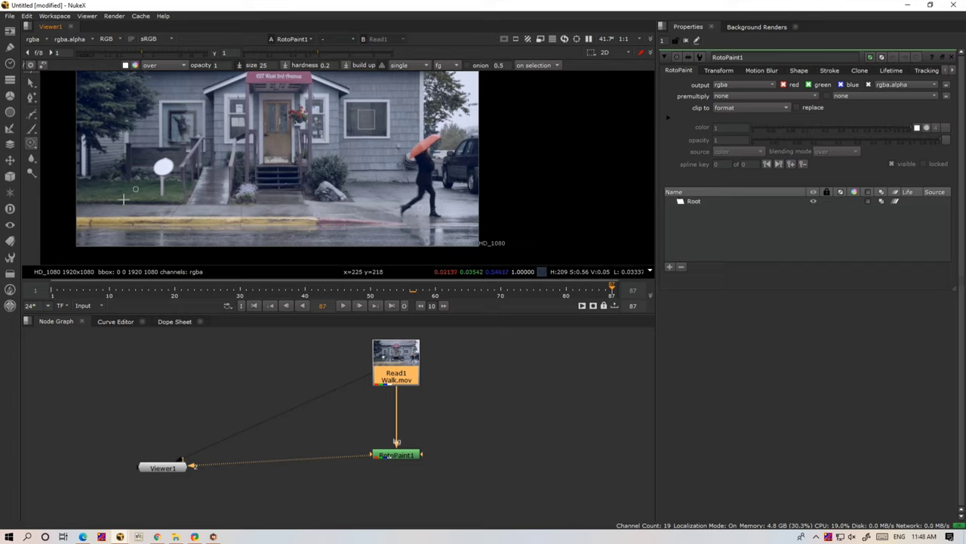
pyautogui.press('Home')
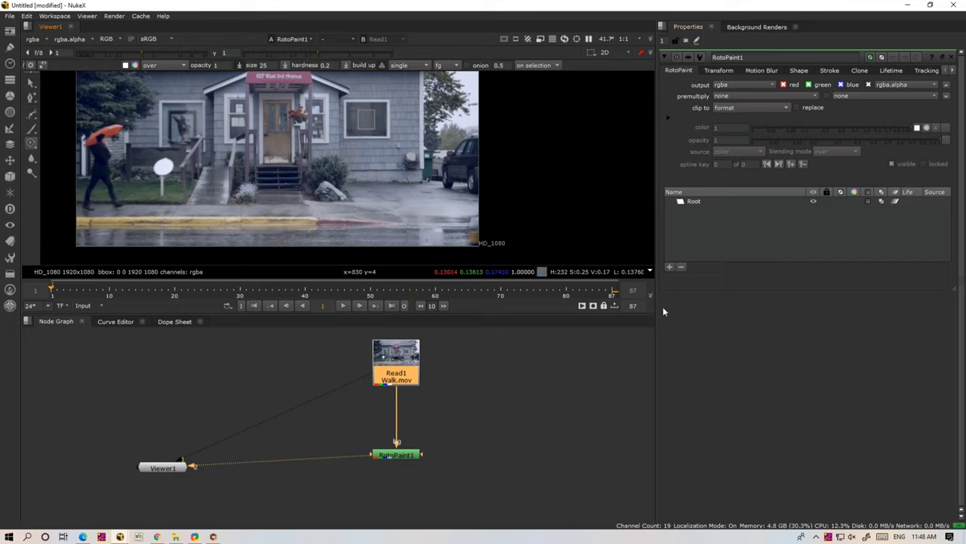
pyautogui.click(612, 289)
pyautogui.moveTo(600, 293); pyautogui.dragTo(179, 293)
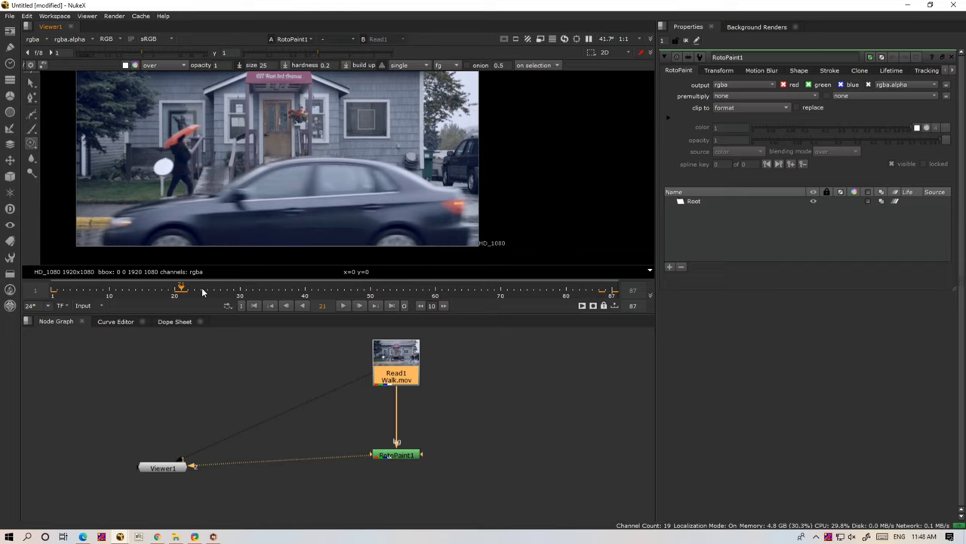
pyautogui.click(613, 289)
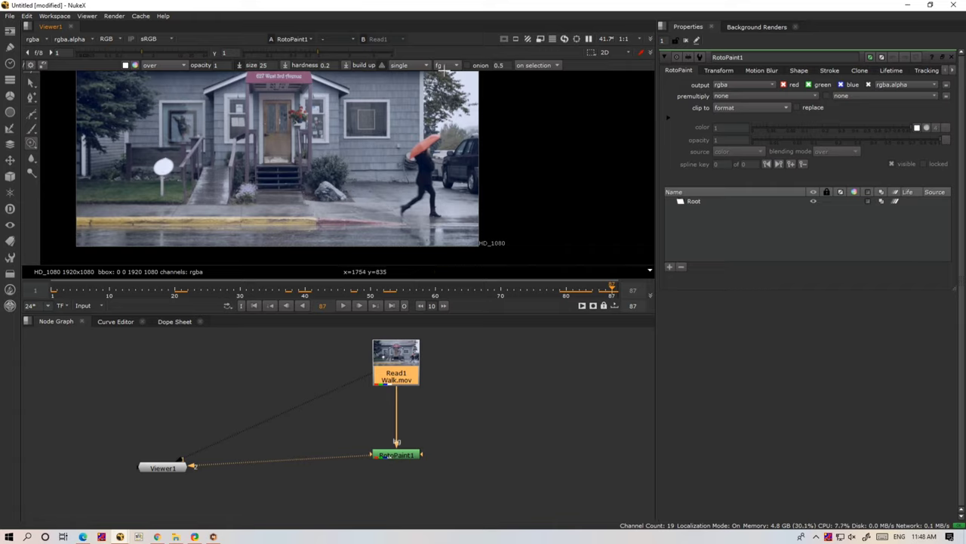
# Step: Change the clone brush source from fg to bg
pyautogui.scroll(4, 406, 436)
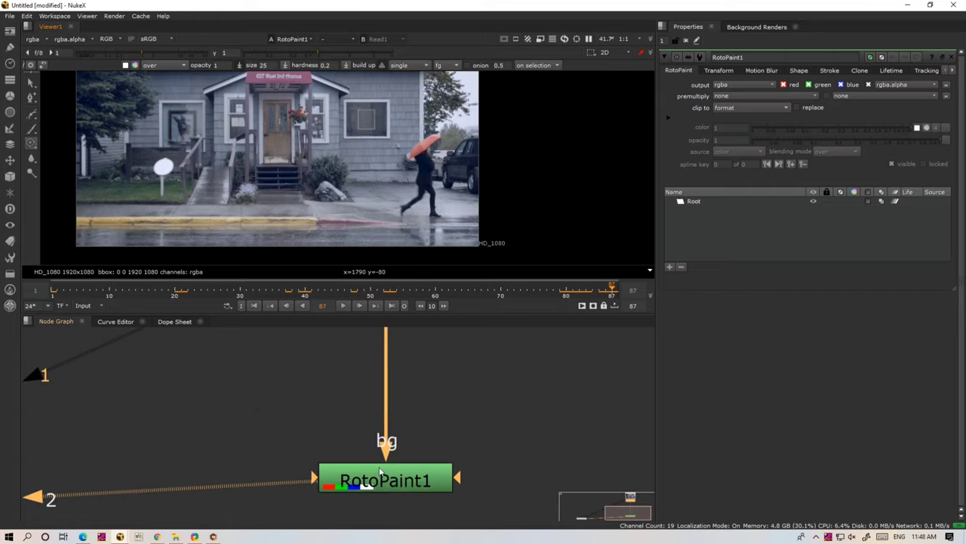
pyautogui.scroll(-2, 386, 446)
pyautogui.scroll(-2, 387, 446)
pyautogui.click(440, 65)
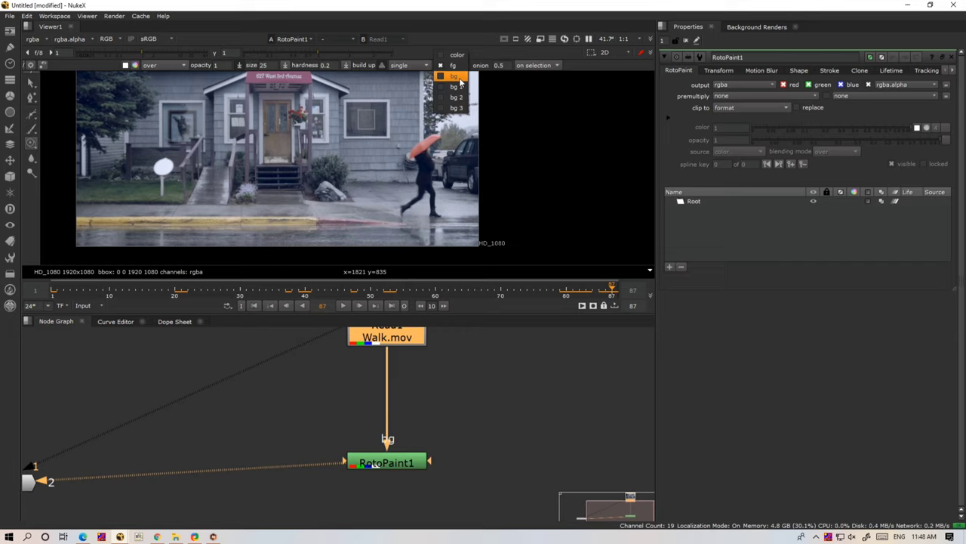
pyautogui.click(456, 77)
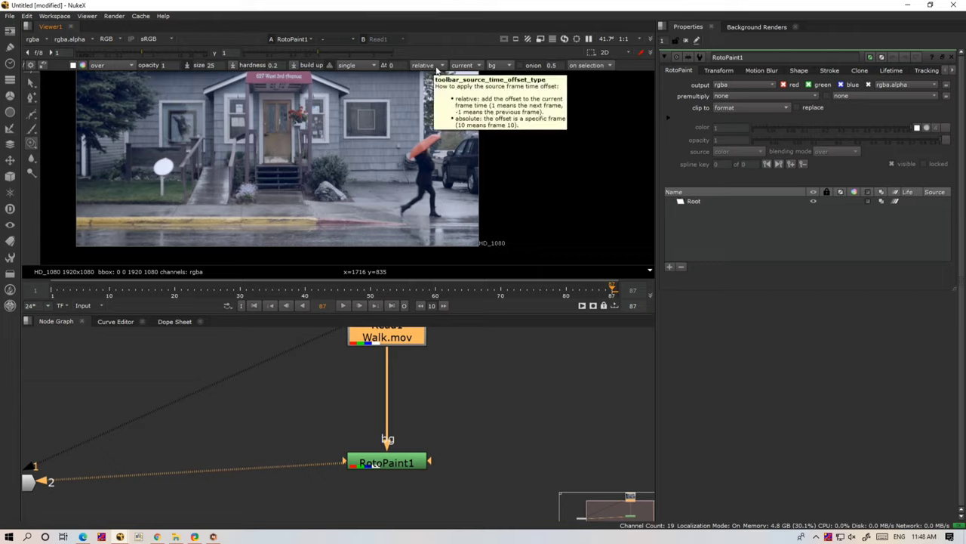
# Step: Set the clone source frame offset to absolute, frame 87
pyautogui.click(436, 66)
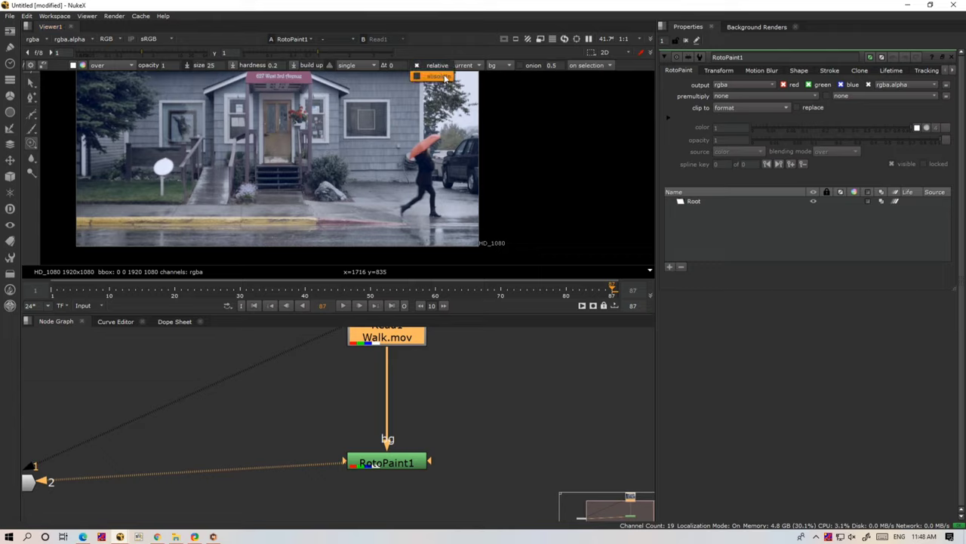
pyautogui.click(435, 77)
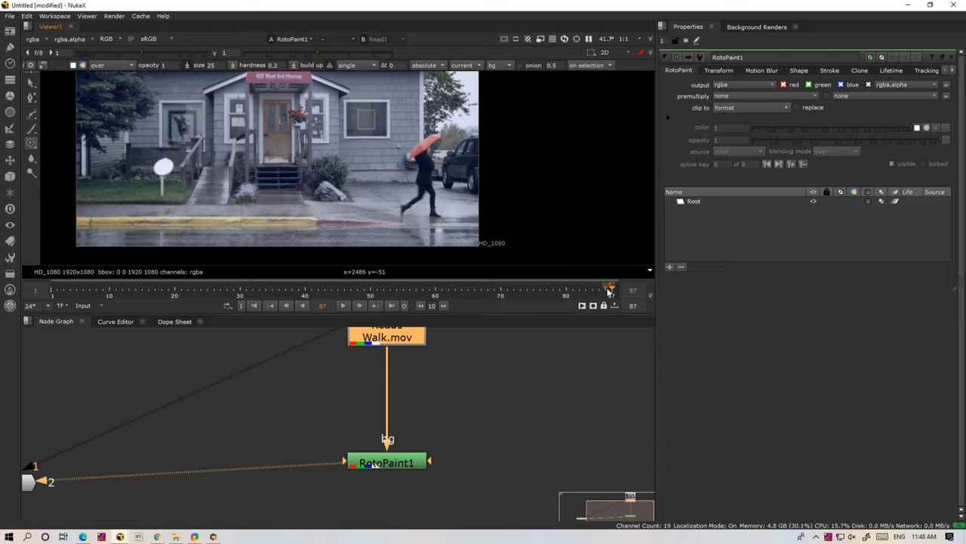
pyautogui.click(397, 65)
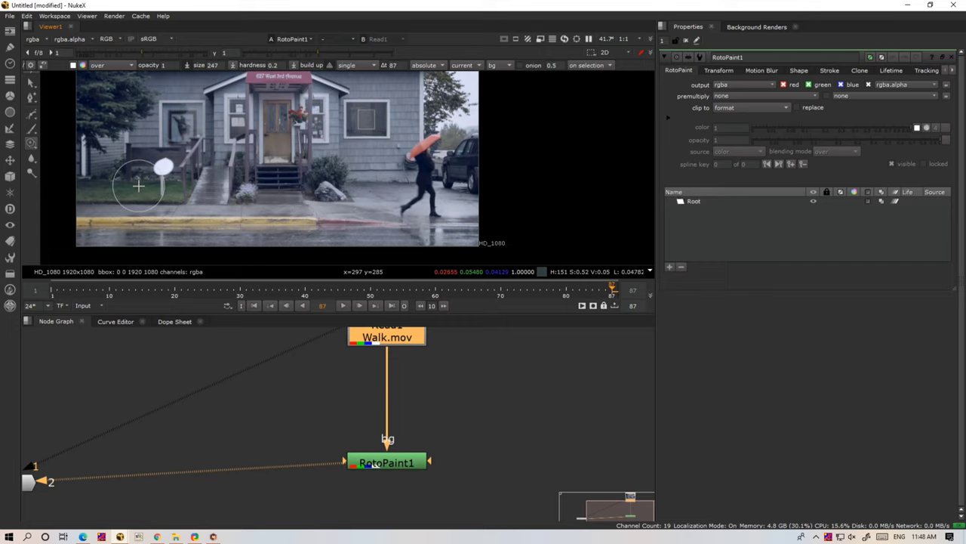
# Step: Enlarge the clone brush to 275 and reveal the clone source offset settings
pyautogui.keyDown('shift'); pyautogui.moveTo(139, 184); pyautogui.dragTo(165, 165); pyautogui.keyUp('shift')
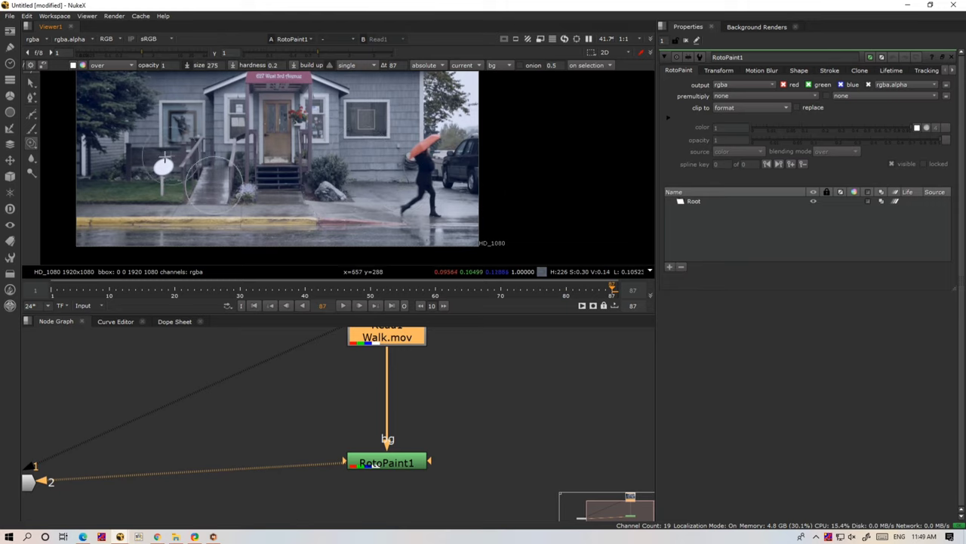
pyautogui.click(43, 67)
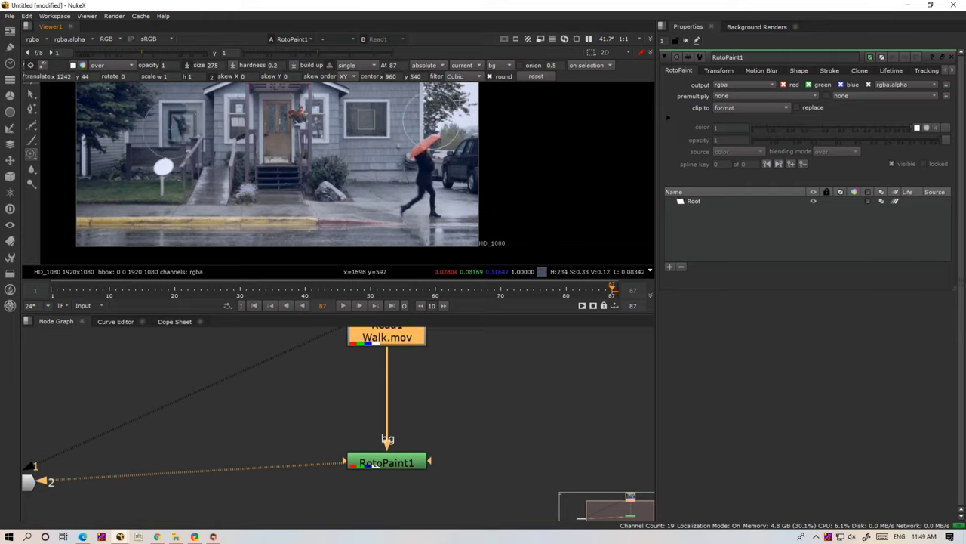
pyautogui.scroll(-2, 511, 151)
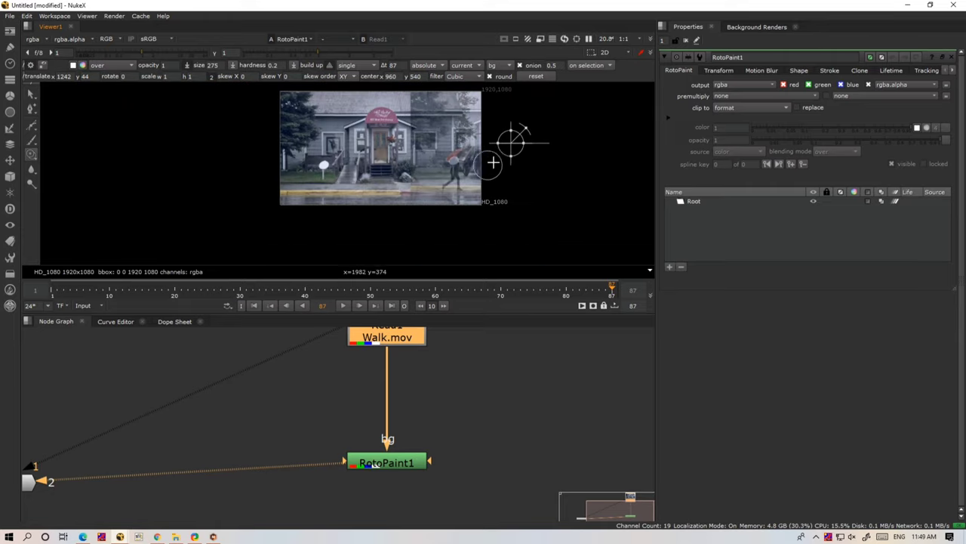
pyautogui.scroll(-1, 460, 189)
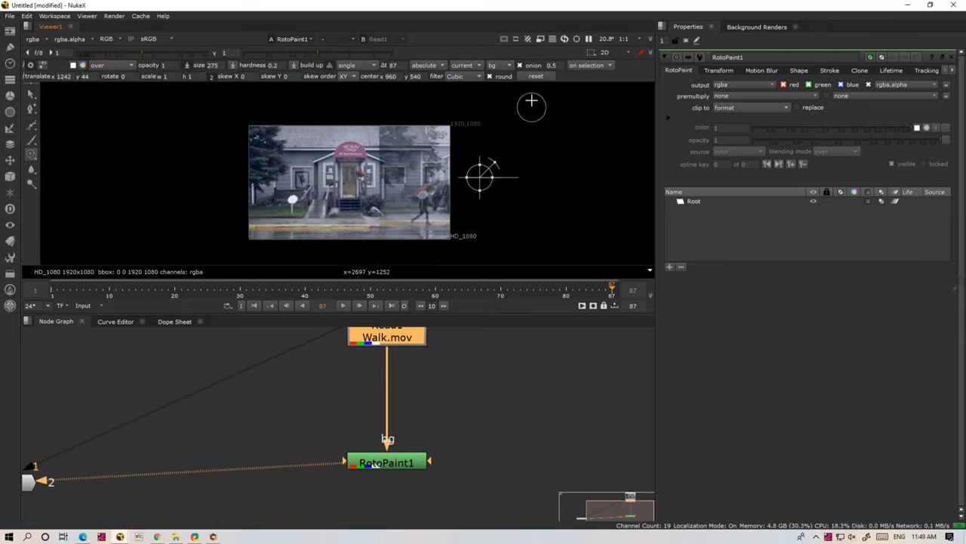
# Step: Try clone source offsets with onion skin, then turn onion off and reset offset to 0, 0
pyautogui.click(521, 65)
pyautogui.click(521, 64)
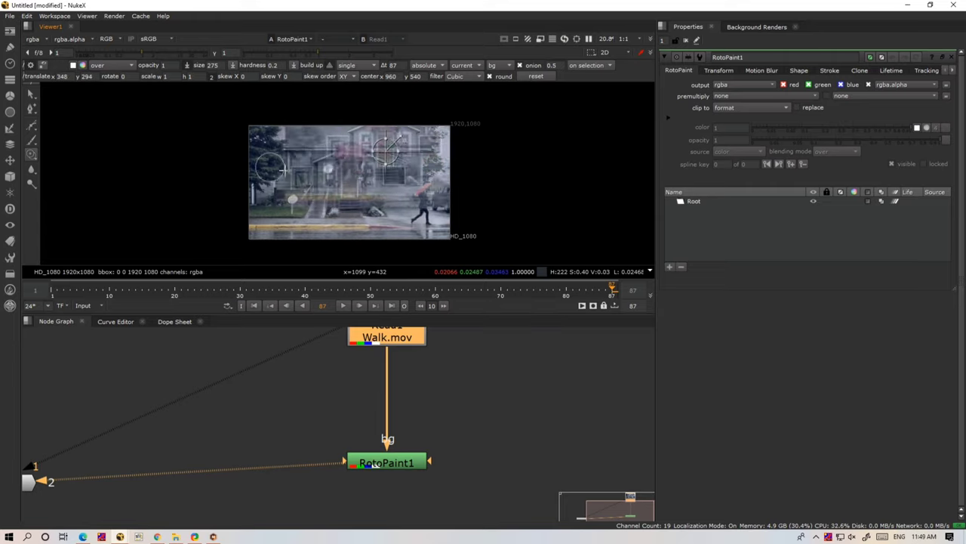
pyautogui.moveTo(231, 212); pyautogui.dragTo(397, 204)
pyautogui.moveTo(280, 225); pyautogui.dragTo(232, 239)
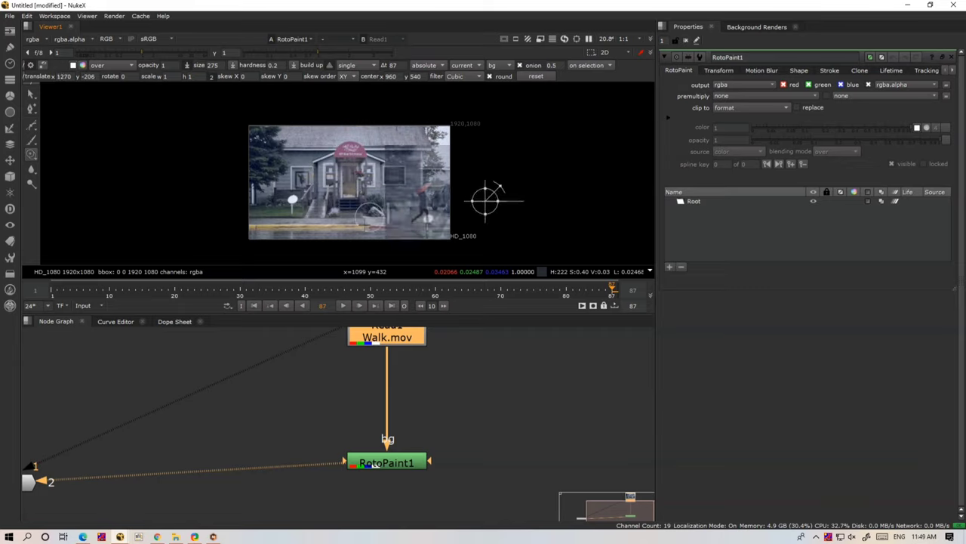
pyautogui.moveTo(203, 206); pyautogui.dragTo(264, 144)
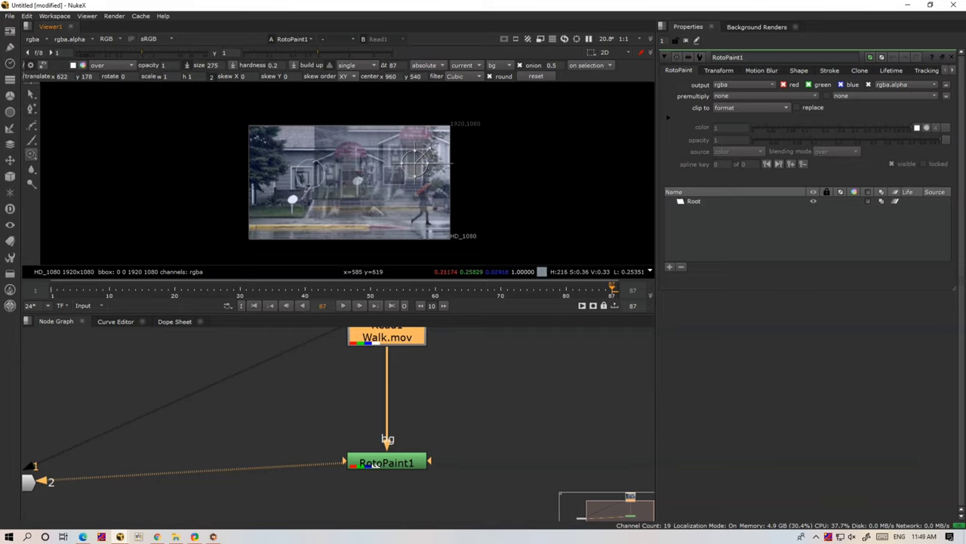
pyautogui.click(519, 66)
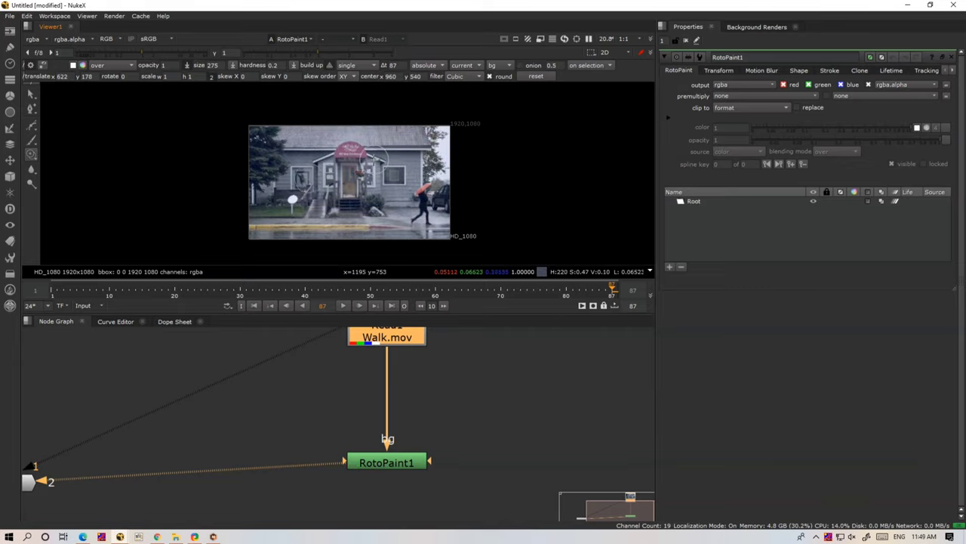
pyautogui.click(534, 75)
pyautogui.scroll(3, 323, 190)
pyautogui.scroll(2, 323, 190)
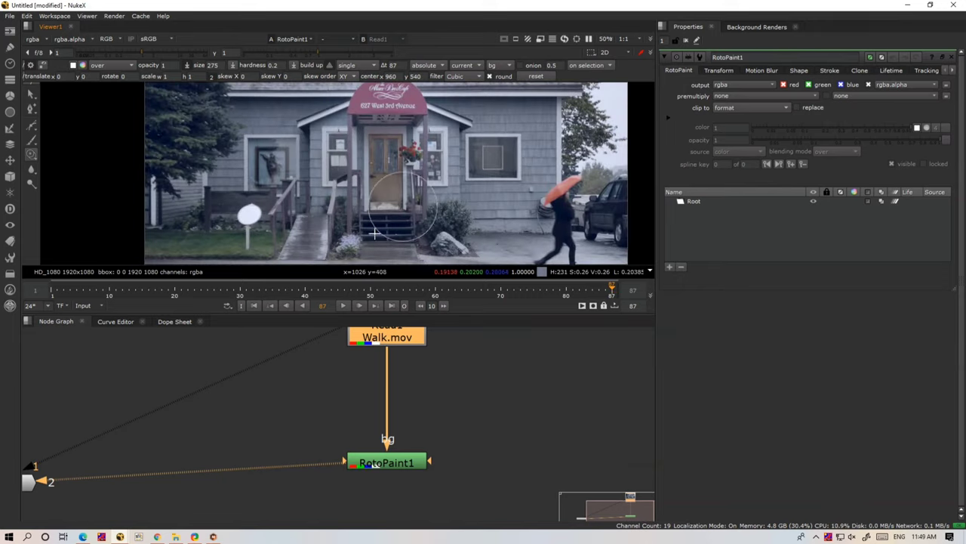
# Step: Go to the first frame and pan the view onto the walking woman
pyautogui.click(29, 480)
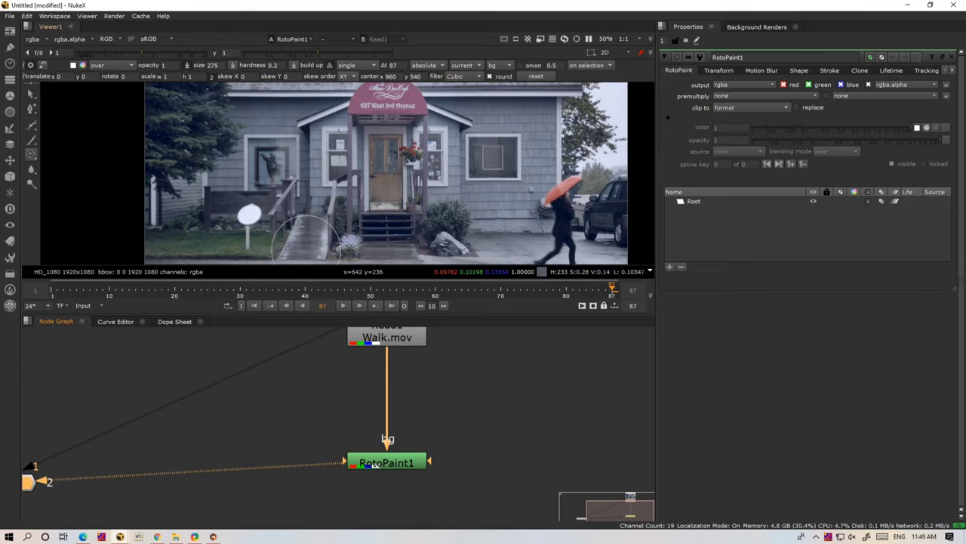
pyautogui.moveTo(289, 183); pyautogui.dragTo(378, 98)
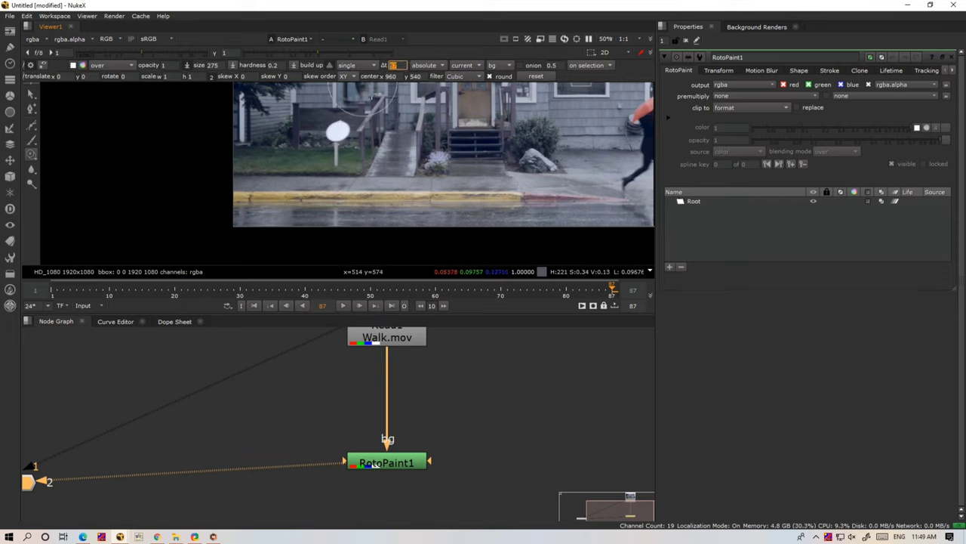
pyautogui.click(51, 290)
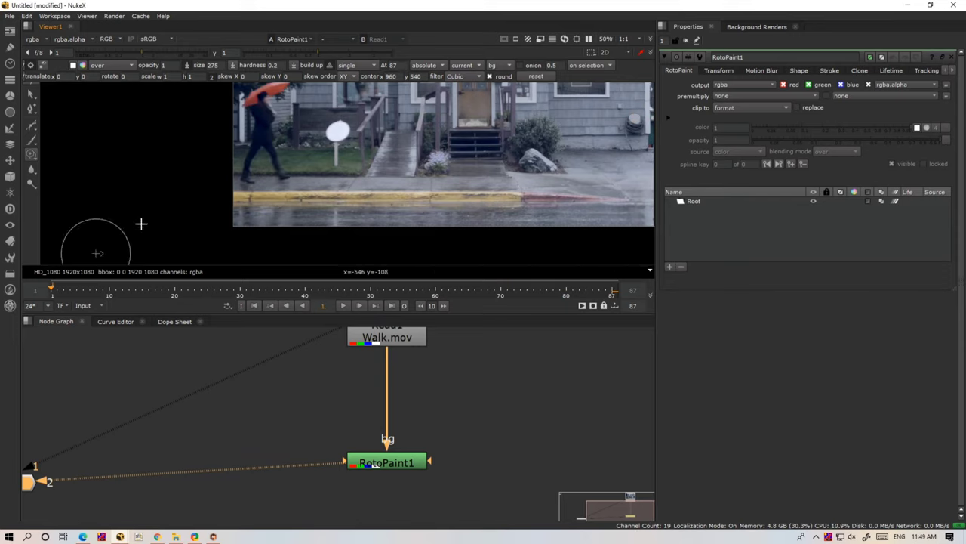
pyautogui.moveTo(531, 150); pyautogui.dragTo(484, 186)
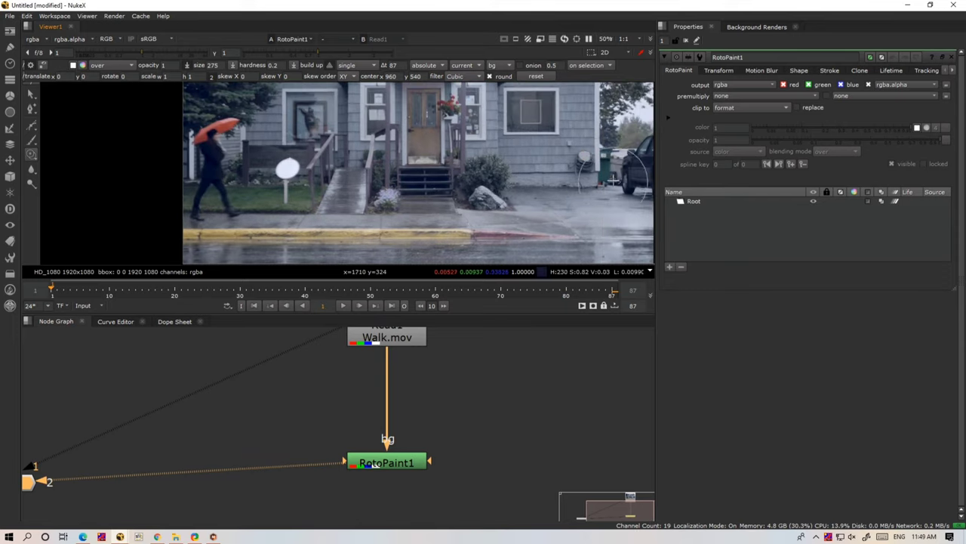
pyautogui.scroll(-2, 612, 178)
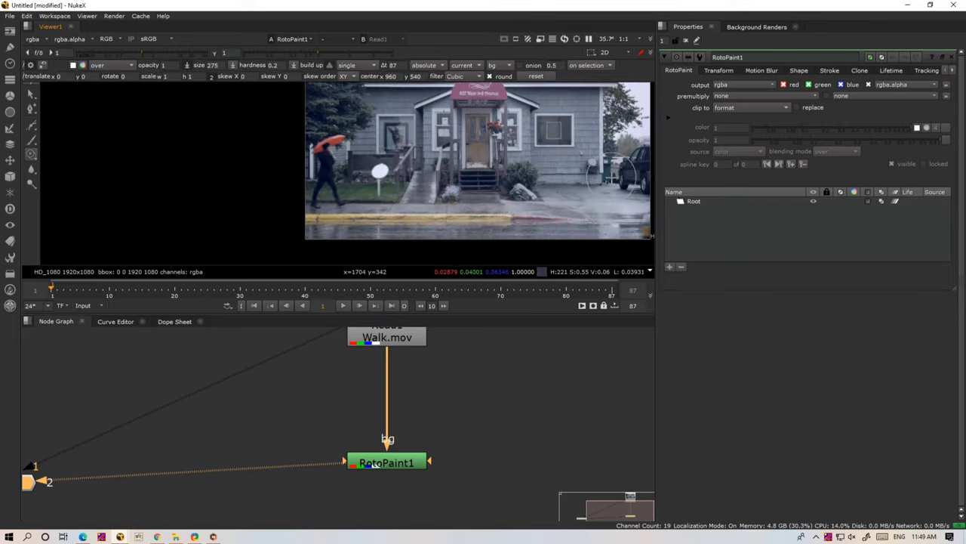
# Step: Briefly preview onion-skin ghosts, then begin editing the clone brush opacity
pyautogui.click(519, 67)
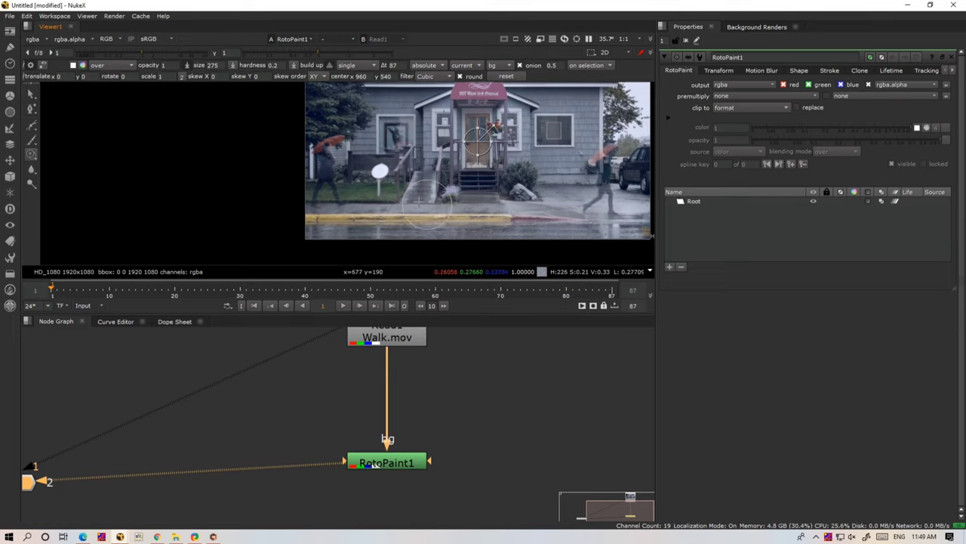
pyautogui.click(521, 66)
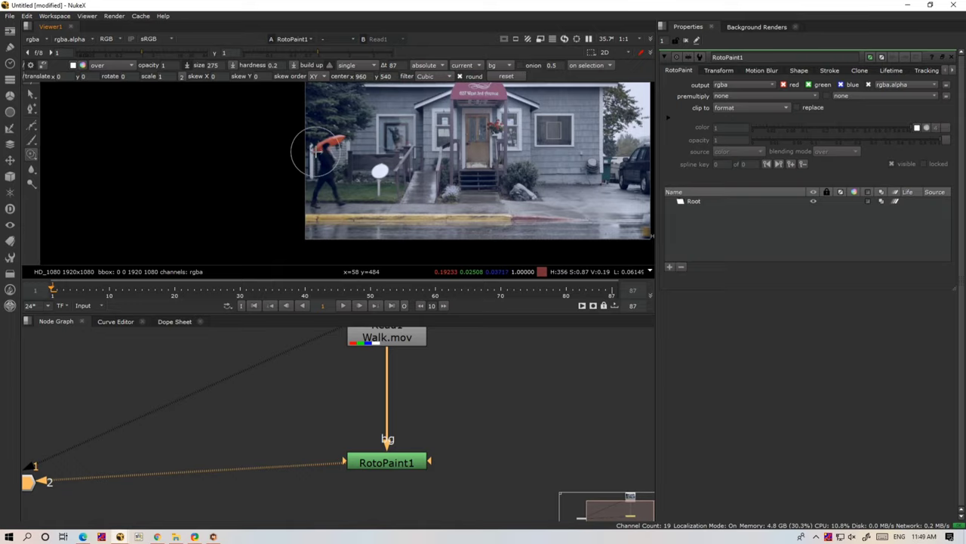
pyautogui.scroll(3, 326, 151)
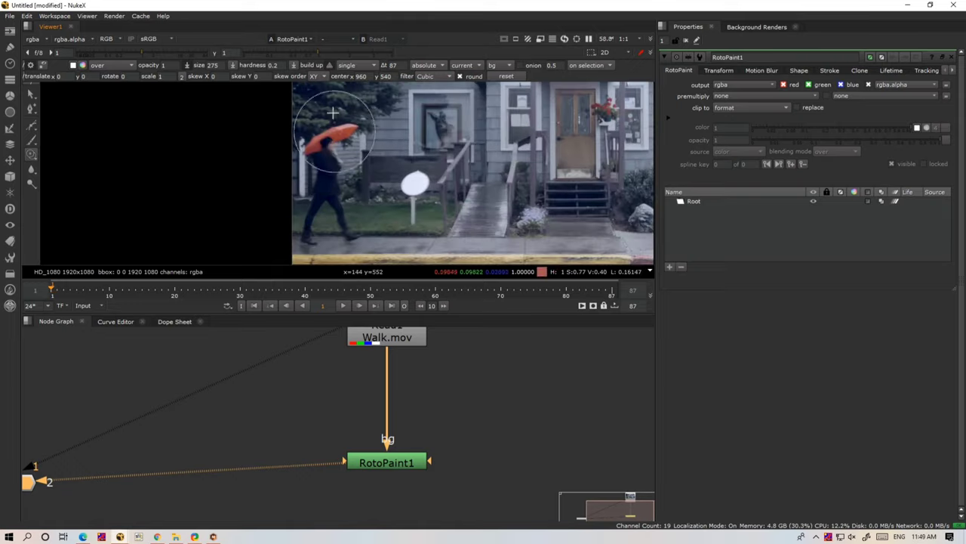
pyautogui.click(171, 66)
pyautogui.write('0.2')
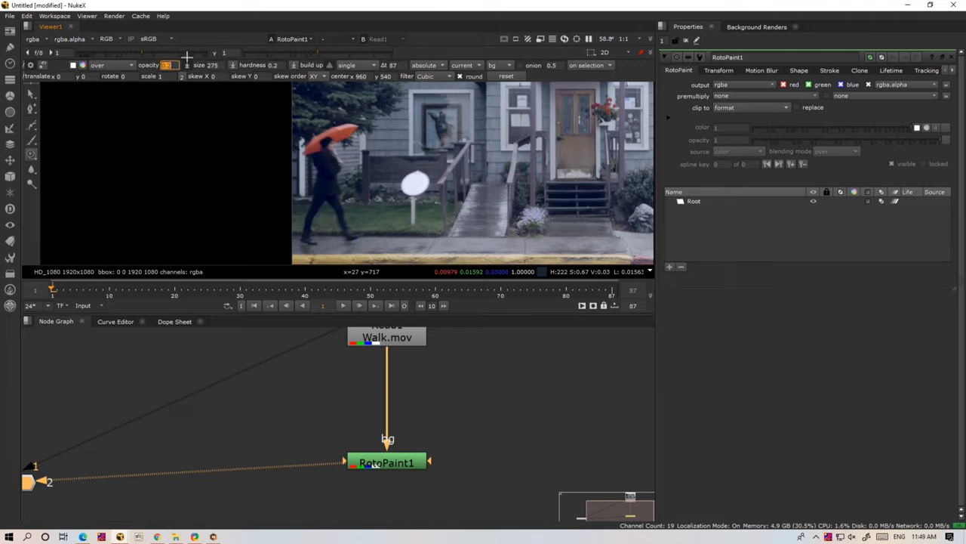
# Step: Shrink the clone brush to 171 and paint three clone strokes over the woman's body, umbrella and legs on frame 1
pyautogui.scroll(3, 328, 151)
pyautogui.moveTo(328, 151); pyautogui.dragTo(325, 159)
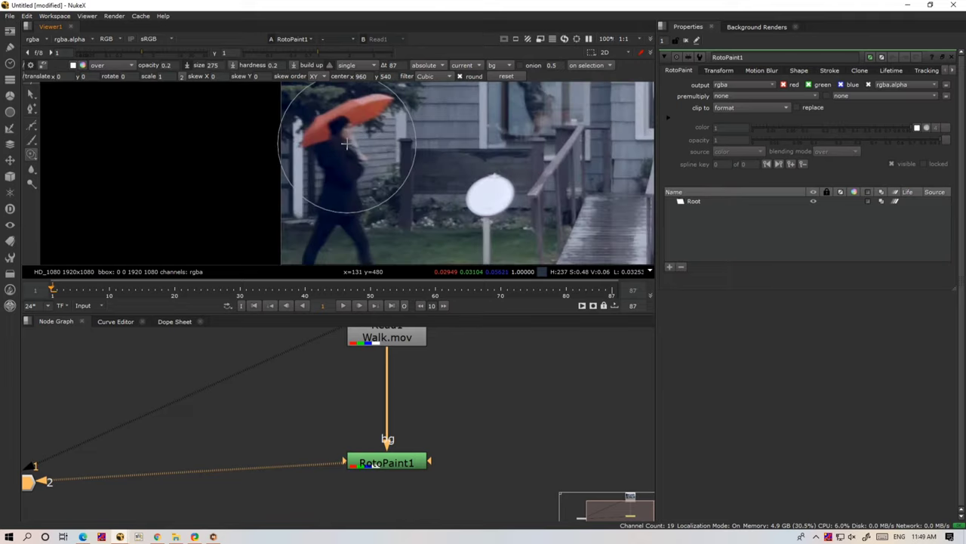
pyautogui.scroll(1, 317, 170)
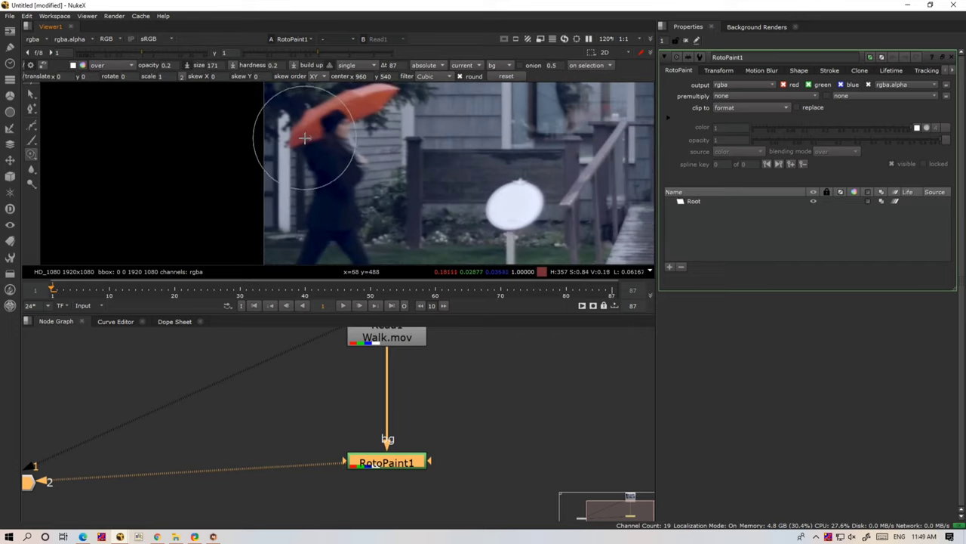
pyautogui.moveTo(300, 138)
pyautogui.mouseDown()
pyautogui.moveTo(374, 89)
pyautogui.moveTo(340, 177)
pyautogui.moveTo(316, 195)
pyautogui.mouseUp()
pyautogui.moveTo(316, 194); pyautogui.dragTo(336, 128)
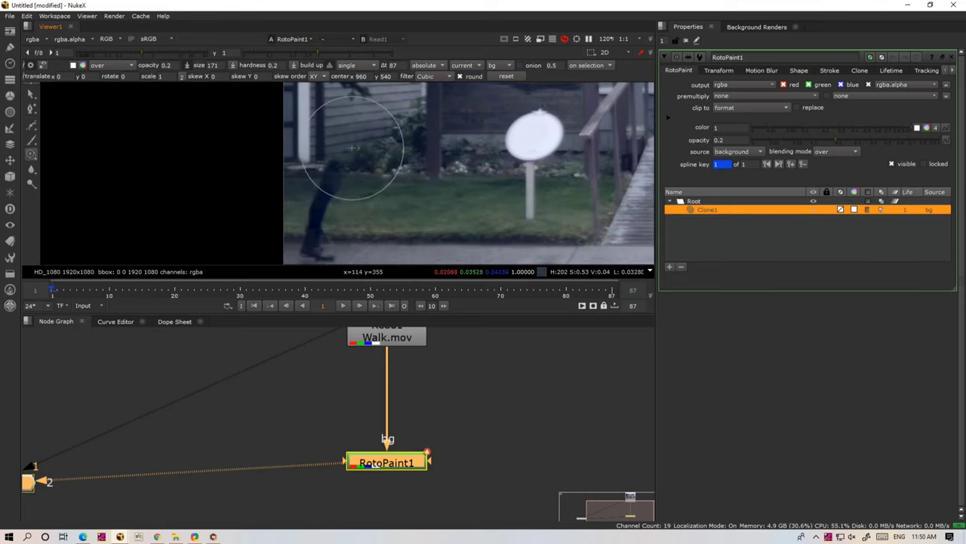
pyautogui.moveTo(378, 183)
pyautogui.mouseDown()
pyautogui.moveTo(343, 224)
pyautogui.moveTo(334, 151)
pyautogui.mouseUp()
pyautogui.scroll(-3, 323, 190)
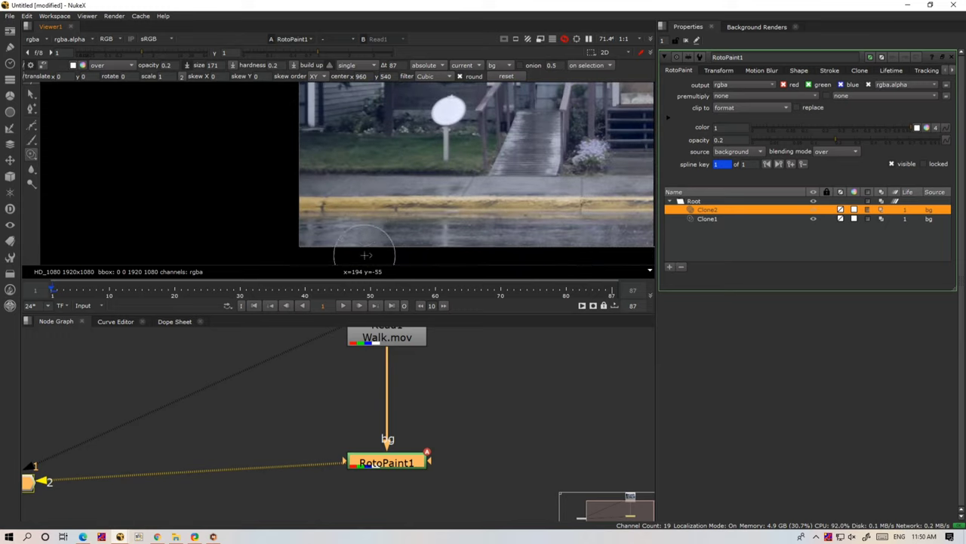
pyautogui.moveTo(323, 190); pyautogui.dragTo(321, 258)
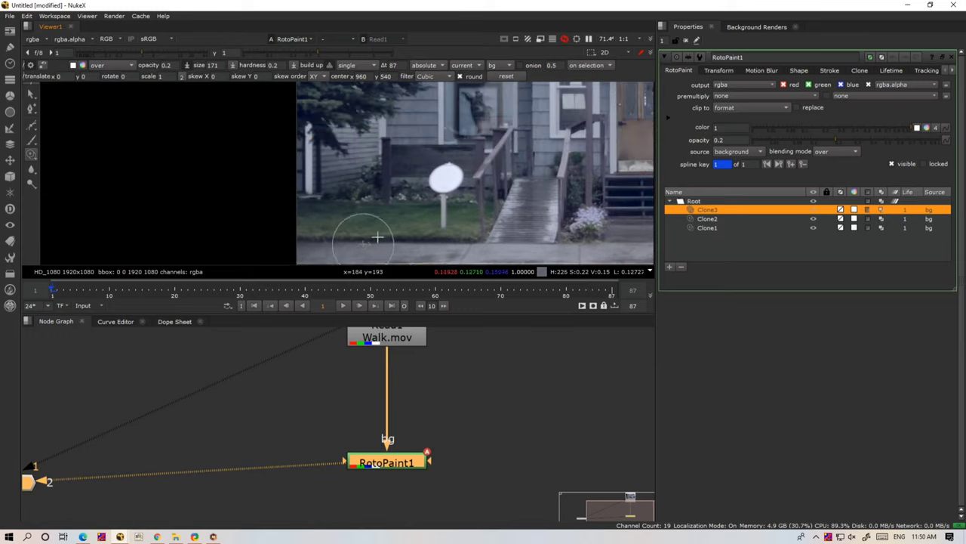
# Step: Flick the viewer between Read1 and the painted RotoPaint1 result on frame 1
pyautogui.press('1')
pyautogui.press('2')
pyautogui.press('1')
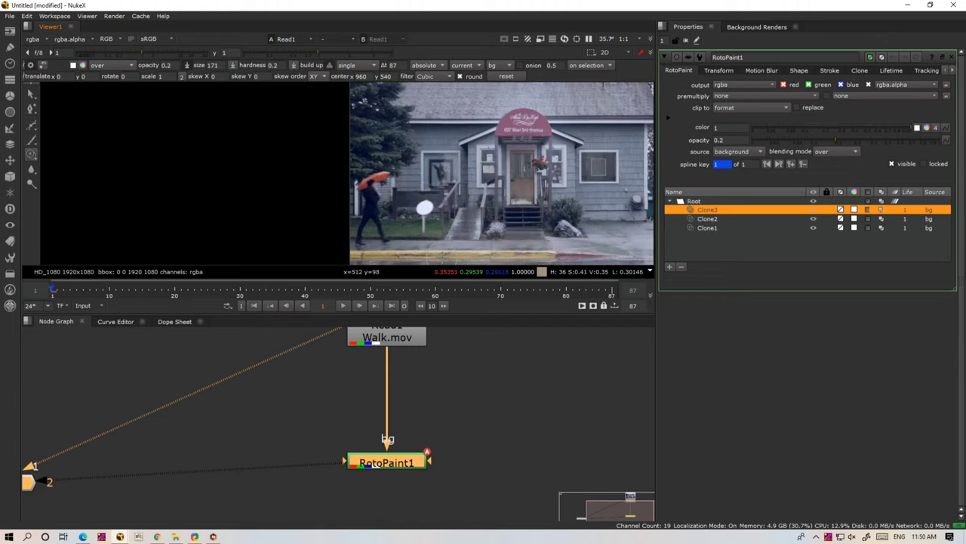
pyautogui.press('2')
pyautogui.scroll(-3, 272, 204)
pyautogui.scroll(-1, 271, 204)
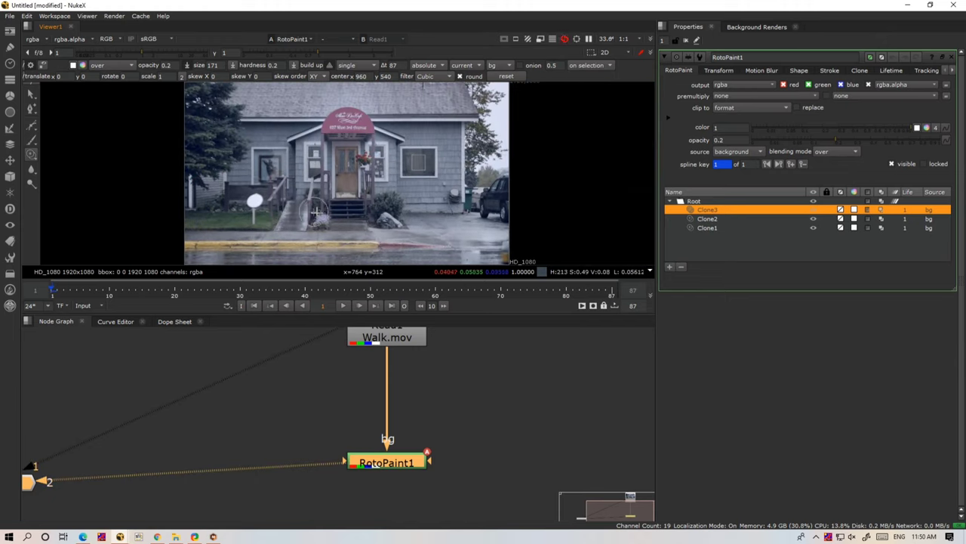
# Step: Enlarge the viewer above the node graph and deselect the RotoPaint node
pyautogui.moveTo(357, 316); pyautogui.dragTo(358, 400)
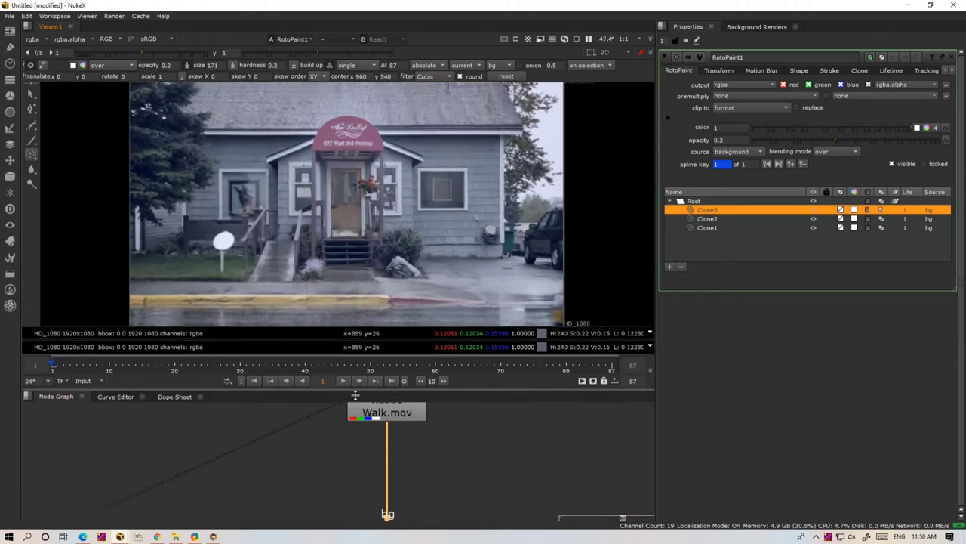
pyautogui.press('1')
pyautogui.press('2')
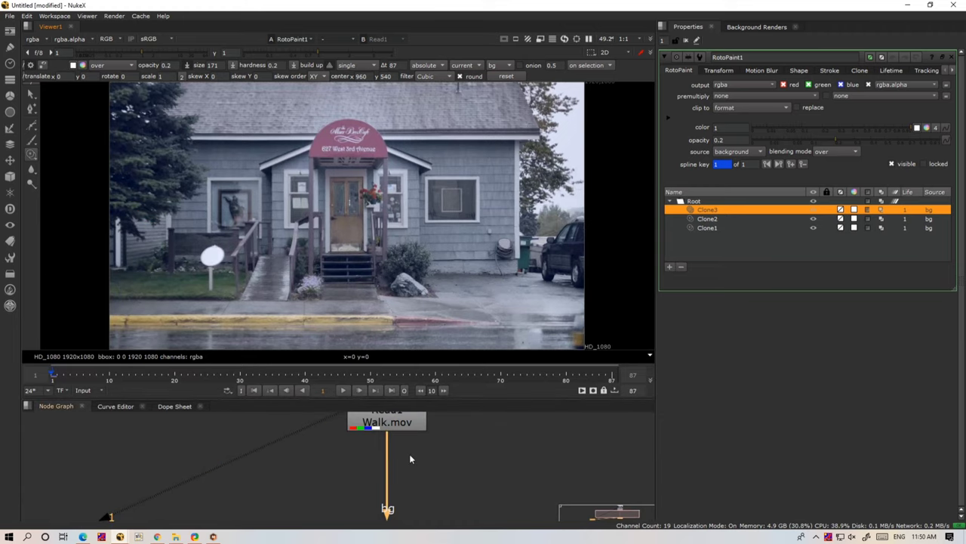
pyautogui.scroll(-2, 418, 447)
pyautogui.scroll(1, 389, 469)
pyautogui.click(389, 470)
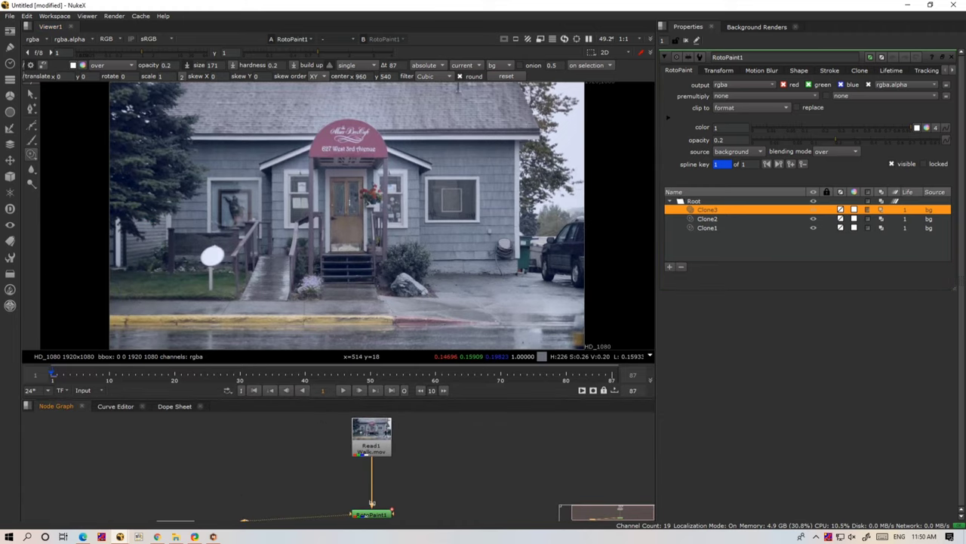
# Step: Confirm frame 1 is clean against the original footage, then advance to frame 2
pyautogui.press('1')
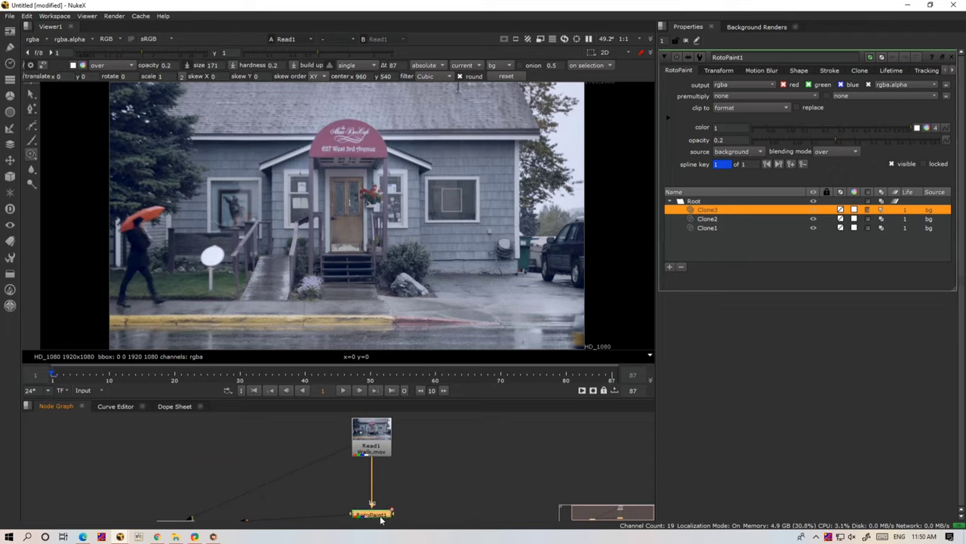
pyautogui.press('2')
pyautogui.press('1')
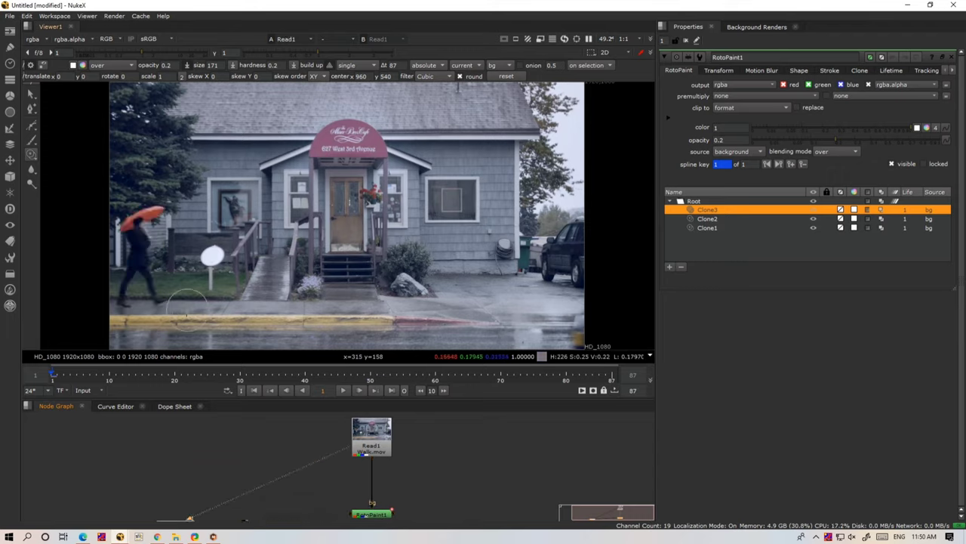
pyautogui.press('2')
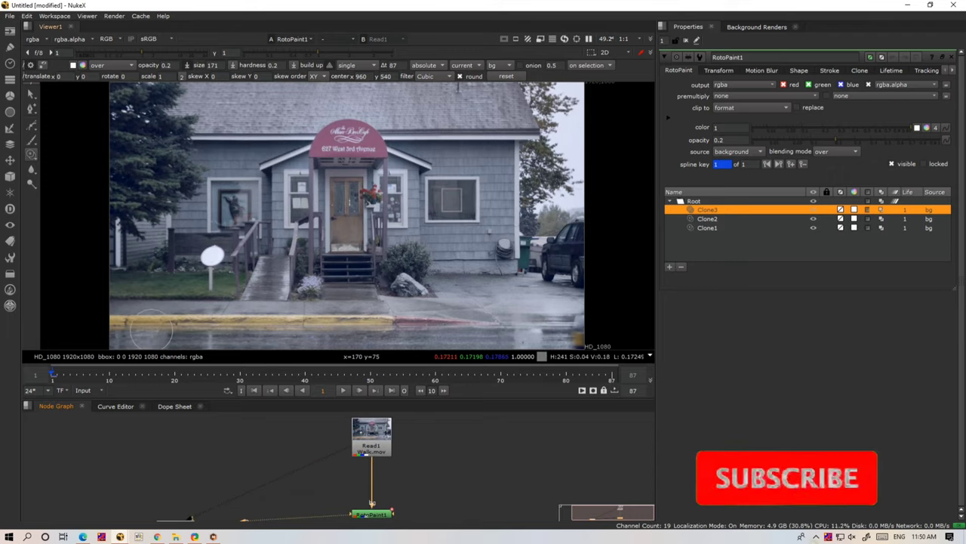
pyautogui.press('Right')
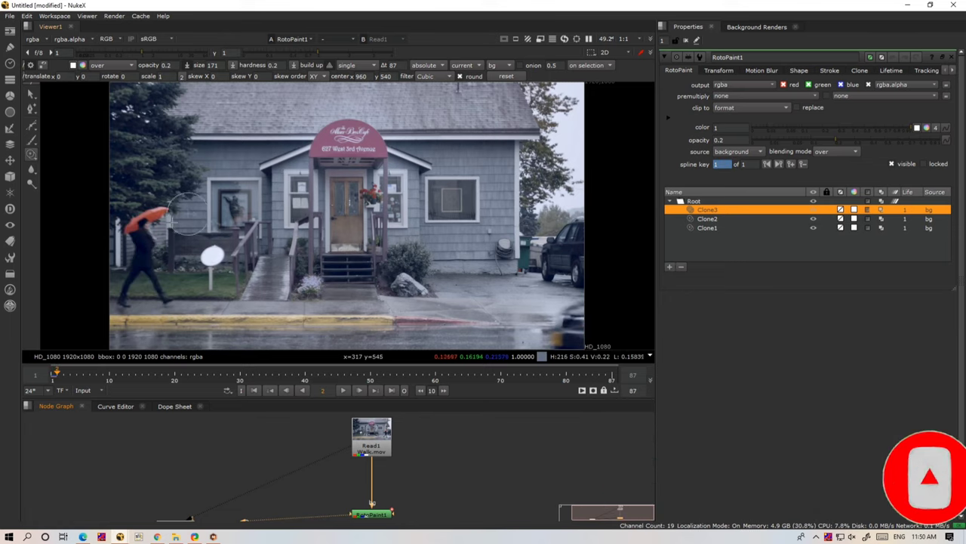
# Step: Clone the woman out of frames 2 and 3, touching up leftover spots near the fence
pyautogui.moveTo(155, 206)
pyautogui.mouseDown()
pyautogui.moveTo(161, 283)
pyautogui.moveTo(135, 217)
pyautogui.mouseUp()
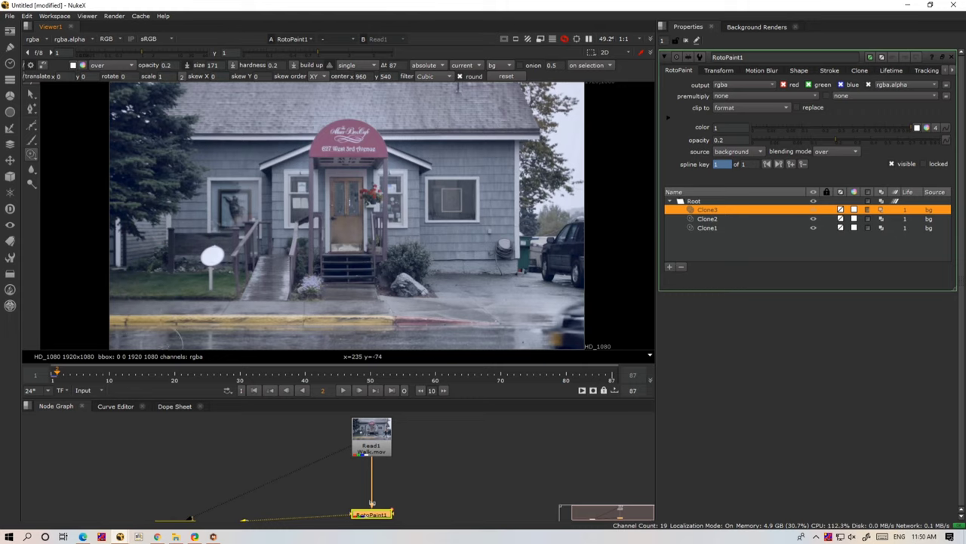
pyautogui.click(133, 308)
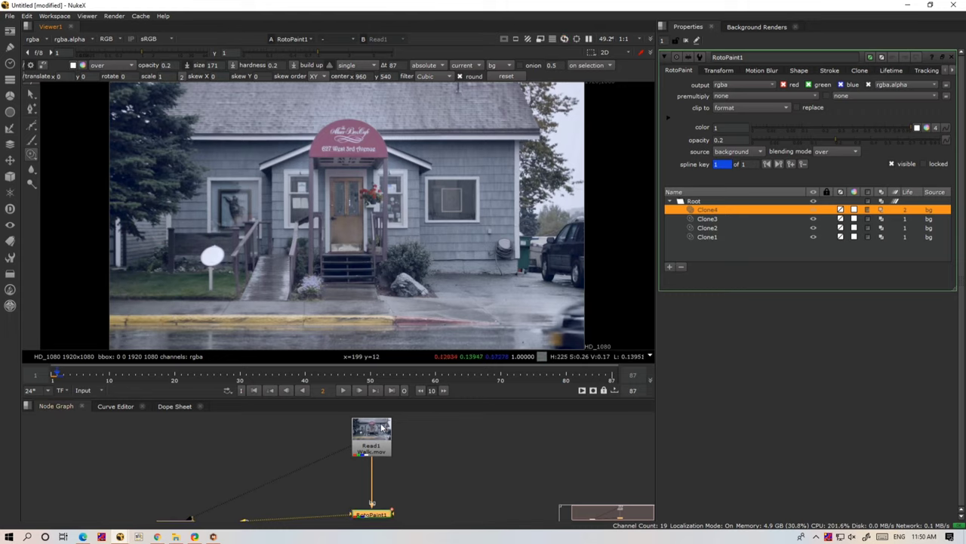
pyautogui.press('Right')
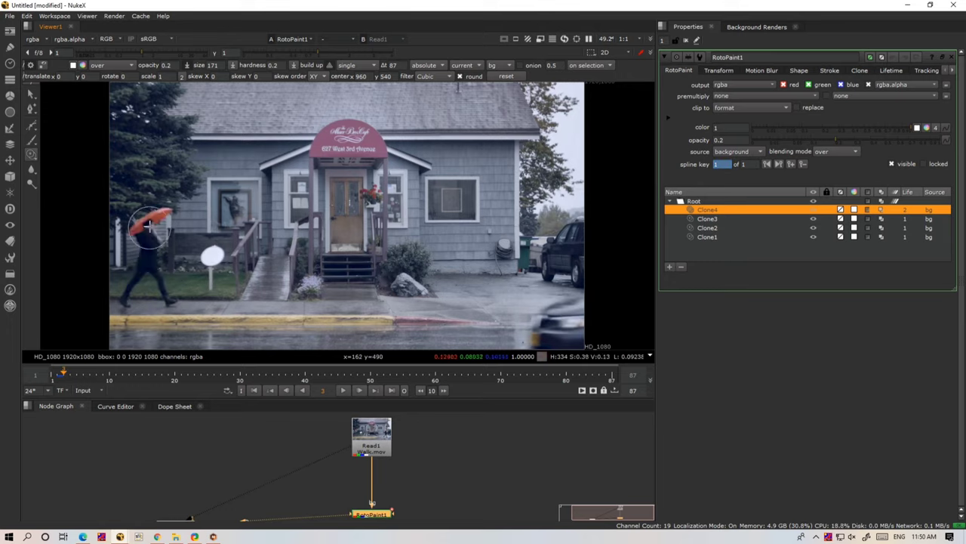
pyautogui.moveTo(150, 225); pyautogui.dragTo(133, 268)
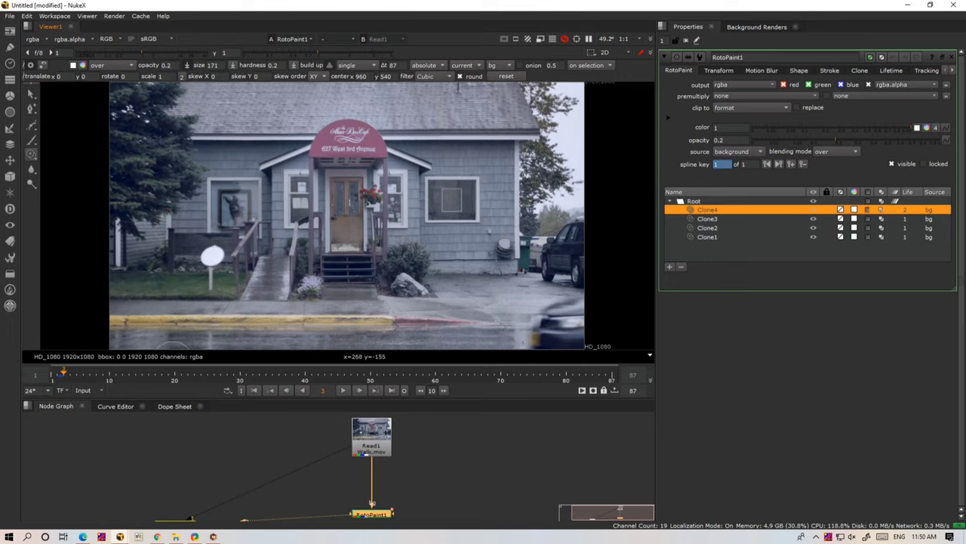
pyautogui.moveTo(162, 261); pyautogui.dragTo(202, 334)
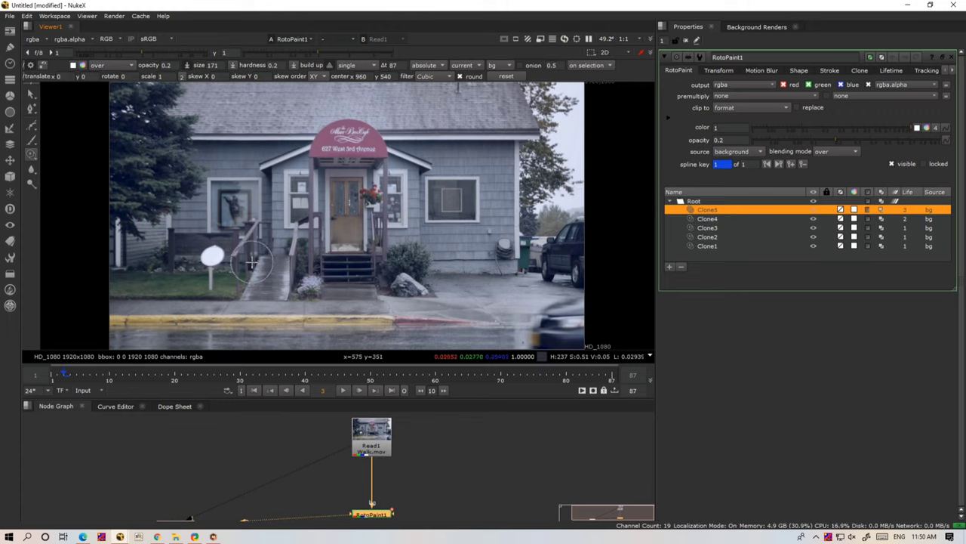
# Step: Paint her out of frame 4 and the following frames, one clone stroke per frame
pyautogui.press('Right')
pyautogui.moveTo(150, 258); pyautogui.dragTo(147, 287)
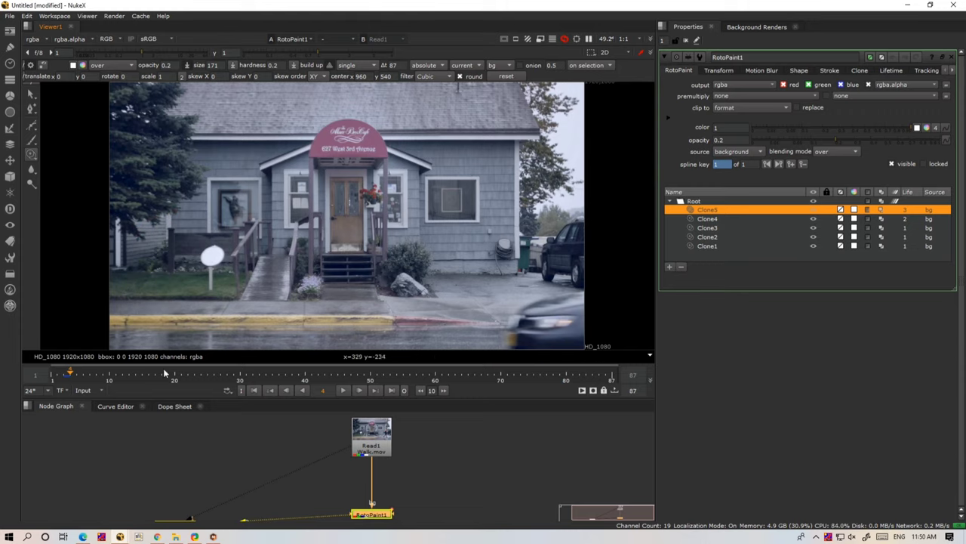
pyautogui.moveTo(181, 293); pyautogui.dragTo(197, 250)
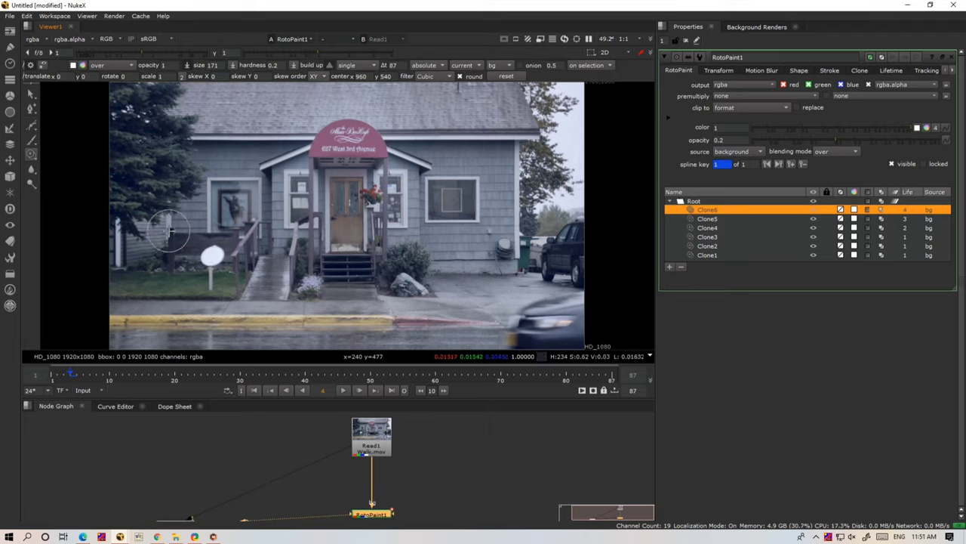
pyautogui.moveTo(168, 231)
pyautogui.mouseDown()
pyautogui.moveTo(166, 202)
pyautogui.moveTo(196, 272)
pyautogui.mouseUp()
pyautogui.moveTo(204, 219)
pyautogui.mouseDown()
pyautogui.moveTo(211, 242)
pyautogui.moveTo(201, 290)
pyautogui.moveTo(211, 227)
pyautogui.moveTo(211, 287)
pyautogui.mouseUp()
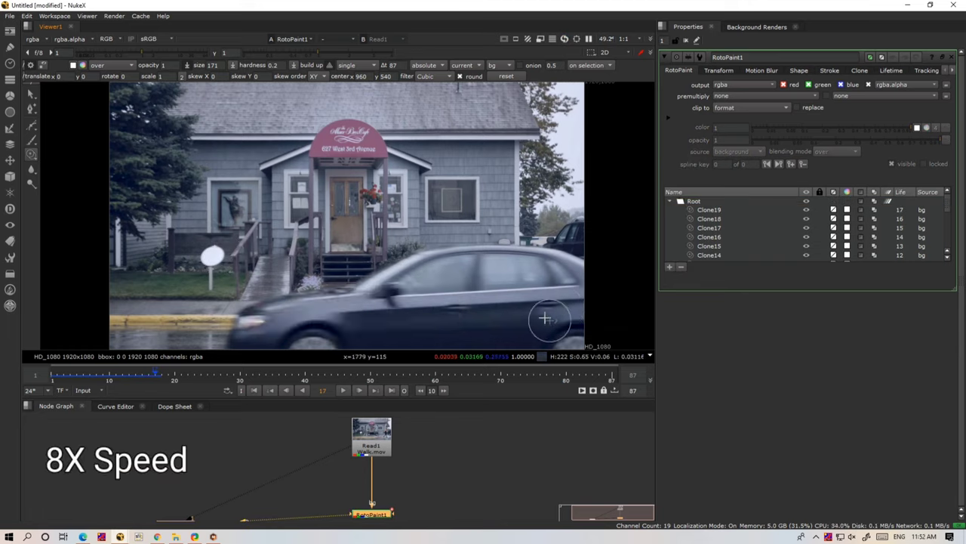
# Step: Clone the woman out of frames 17 through about 42, frame by frame
pyautogui.moveTo(227, 249)
pyautogui.mouseDown()
pyautogui.moveTo(241, 195)
pyautogui.moveTo(227, 242)
pyautogui.moveTo(234, 264)
pyautogui.mouseUp()
pyautogui.moveTo(234, 219)
pyautogui.mouseDown()
pyautogui.moveTo(242, 256)
pyautogui.moveTo(231, 236)
pyautogui.moveTo(241, 219)
pyautogui.moveTo(275, 208)
pyautogui.mouseUp()
pyautogui.moveTo(276, 219)
pyautogui.mouseDown()
pyautogui.moveTo(283, 211)
pyautogui.moveTo(287, 226)
pyautogui.mouseUp()
pyautogui.moveTo(287, 219)
pyautogui.mouseDown()
pyautogui.moveTo(300, 274)
pyautogui.moveTo(311, 276)
pyautogui.mouseUp()
pyautogui.moveTo(313, 226)
pyautogui.mouseDown()
pyautogui.moveTo(317, 279)
pyautogui.moveTo(332, 284)
pyautogui.mouseUp()
pyautogui.moveTo(332, 242); pyautogui.dragTo(344, 287)
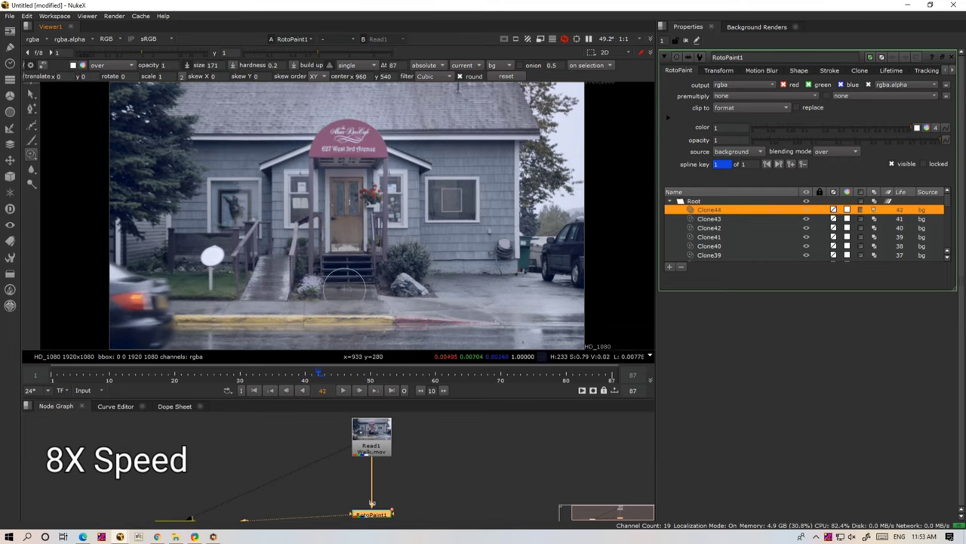
# Step: Continue painting her out through frame 64 and clone away the leftover red umbrella smear
pyautogui.moveTo(343, 226)
pyautogui.mouseDown()
pyautogui.moveTo(347, 279)
pyautogui.moveTo(329, 339)
pyautogui.moveTo(349, 265)
pyautogui.mouseUp()
pyautogui.moveTo(349, 189); pyautogui.dragTo(361, 272)
pyautogui.moveTo(361, 211)
pyautogui.mouseDown()
pyautogui.moveTo(366, 287)
pyautogui.moveTo(385, 302)
pyautogui.mouseUp()
pyautogui.moveTo(381, 207)
pyautogui.mouseDown()
pyautogui.moveTo(393, 302)
pyautogui.moveTo(400, 265)
pyautogui.moveTo(411, 299)
pyautogui.mouseUp()
pyautogui.moveTo(404, 211)
pyautogui.mouseDown()
pyautogui.moveTo(423, 298)
pyautogui.moveTo(442, 219)
pyautogui.moveTo(449, 298)
pyautogui.mouseUp()
pyautogui.moveTo(434, 211)
pyautogui.mouseDown()
pyautogui.moveTo(453, 298)
pyautogui.moveTo(453, 219)
pyautogui.mouseUp()
# Step: Enlarge the clone brush to about 130 and clone the woman's legs out of frame 74
pyautogui.scroll(10, 453, 210)
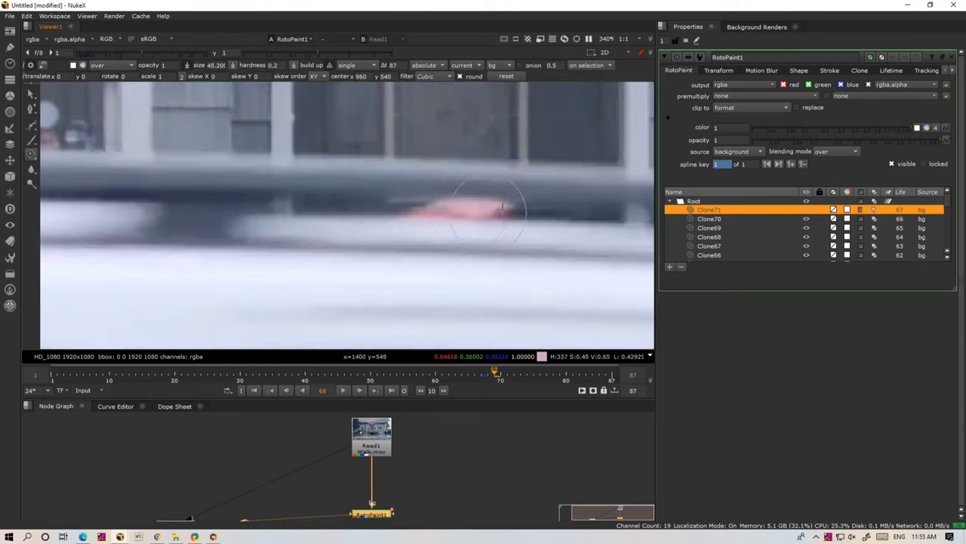
pyautogui.scroll(-10, 487, 210)
pyautogui.moveTo(416, 173)
pyautogui.mouseDown()
pyautogui.moveTo(423, 227)
pyautogui.moveTo(453, 249)
pyautogui.mouseUp()
pyautogui.scroll(5, 423, 211)
pyautogui.scroll(-5, 464, 119)
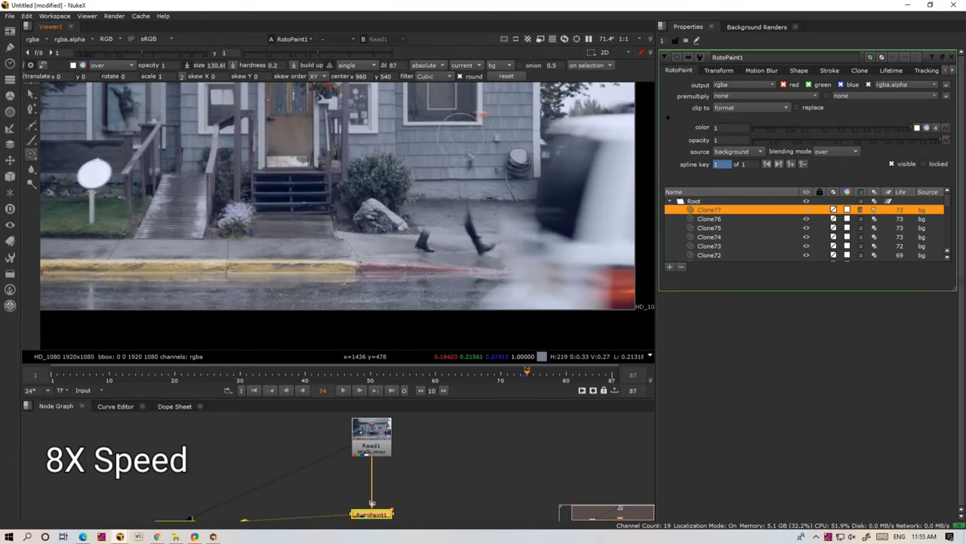
pyautogui.moveTo(461, 121); pyautogui.dragTo(453, 284)
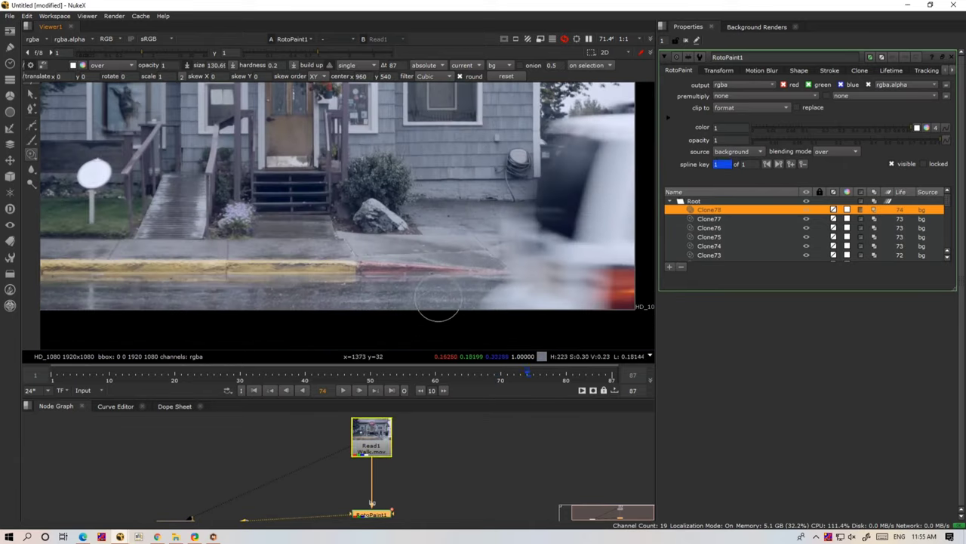
# Step: On frame 75, paint two clone strokes over the woman and her legs
pyautogui.press('Right')
pyautogui.moveTo(484, 234)
pyautogui.mouseDown()
pyautogui.moveTo(502, 261)
pyautogui.moveTo(459, 159)
pyautogui.mouseUp()
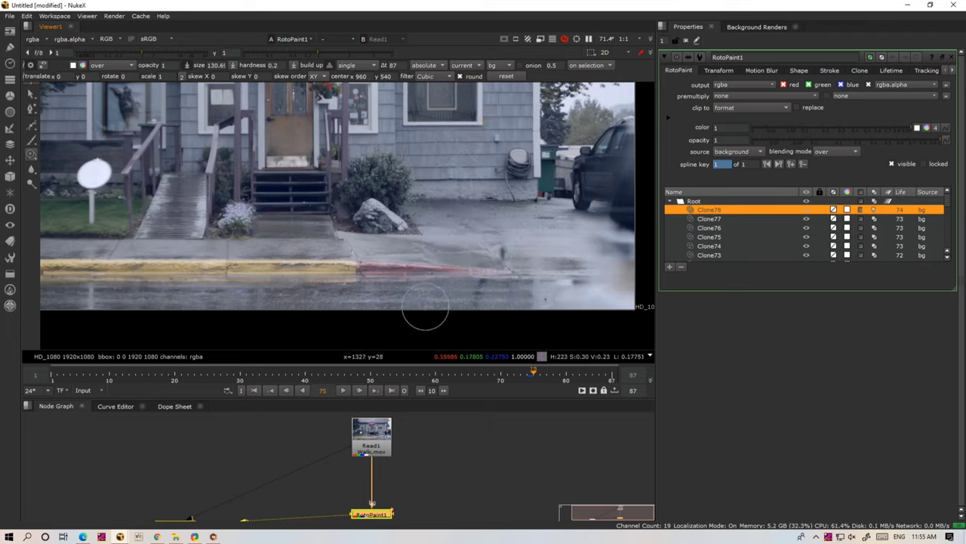
pyautogui.scroll(2, 507, 239)
pyautogui.moveTo(507, 239); pyautogui.dragTo(559, 173)
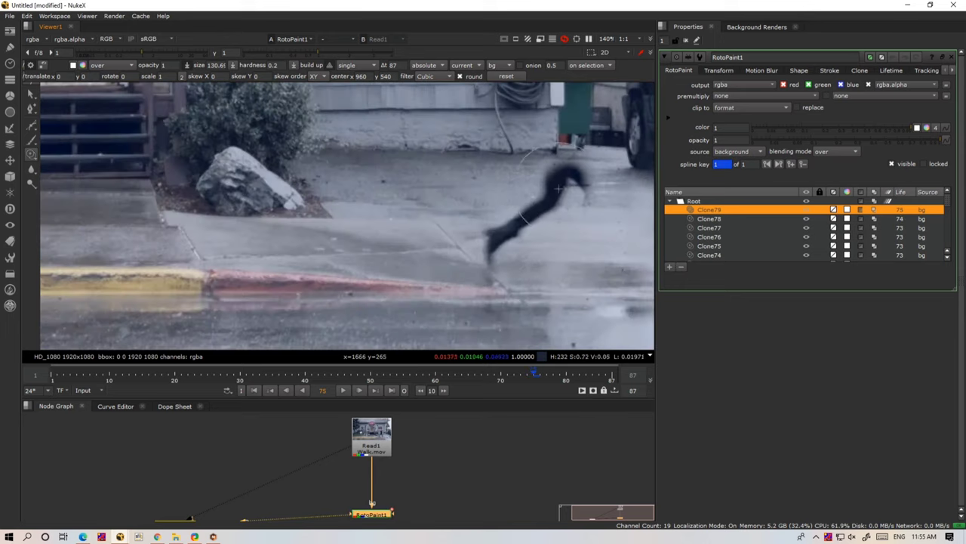
pyautogui.scroll(-3, 498, 259)
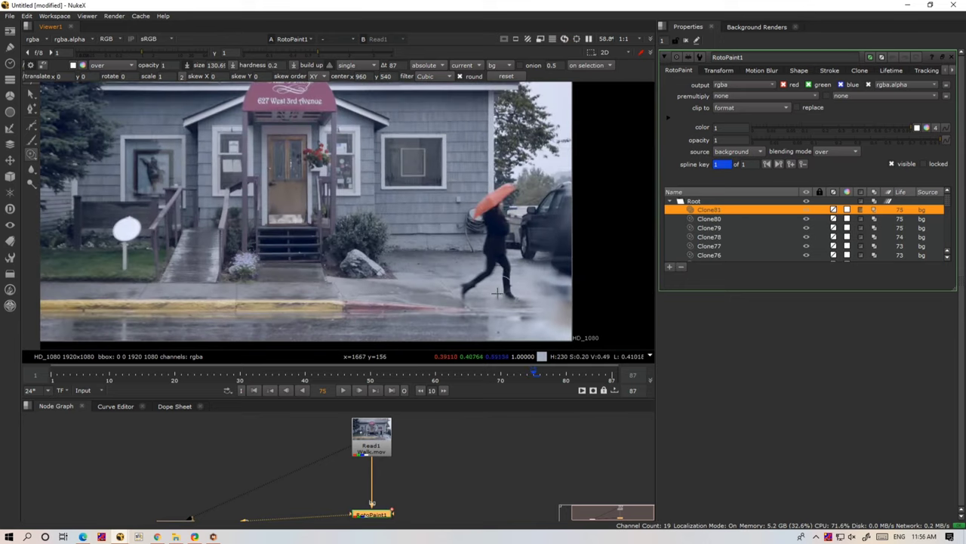
# Step: Undo the last clone stroke, scrub the timeline and compare the painted output with the original
pyautogui.hotkey('ctrl', 'z')
pyautogui.hotkey('ctrl', 'z')
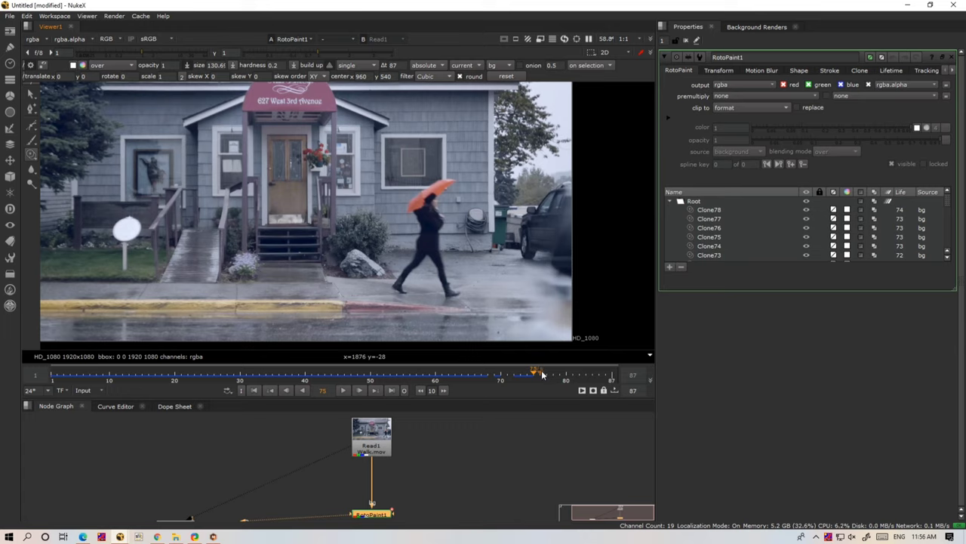
pyautogui.moveTo(533, 375)
pyautogui.mouseDown()
pyautogui.moveTo(567, 382)
pyautogui.moveTo(531, 377)
pyautogui.moveTo(612, 375)
pyautogui.mouseUp()
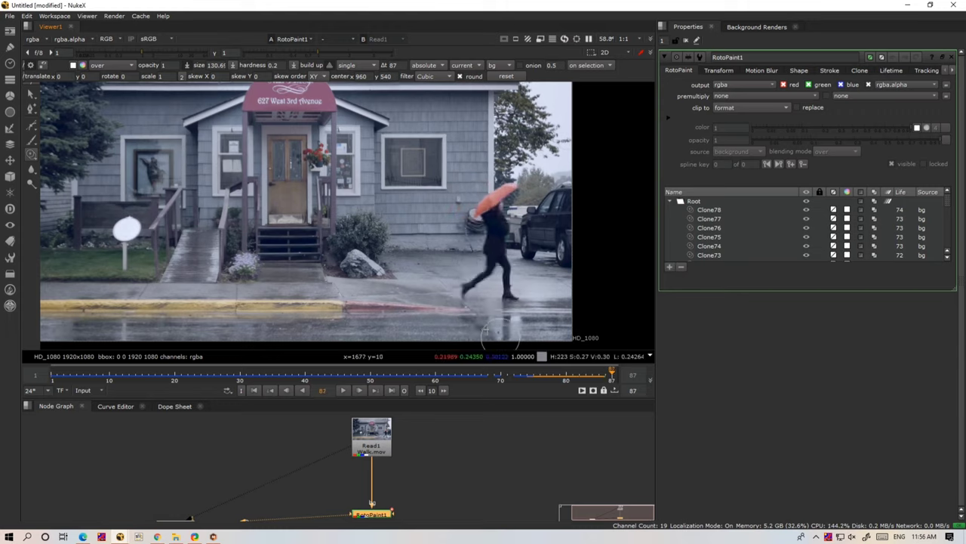
pyautogui.press('2')
pyautogui.press('1')
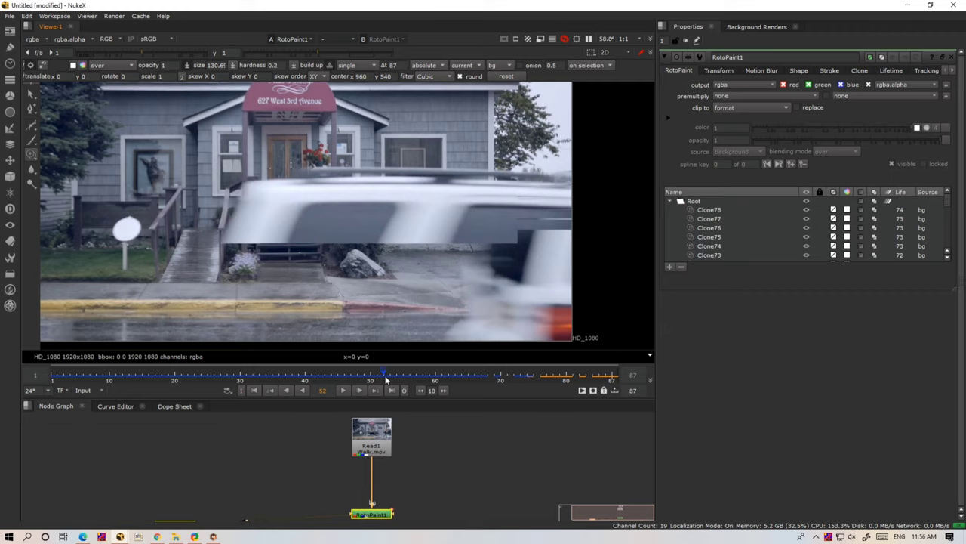
# Step: View the original plate, jump to frame 75, enable onion skinning and start clone stroke Clone79 over the woman
pyautogui.press('Left')
pyautogui.press('Left')
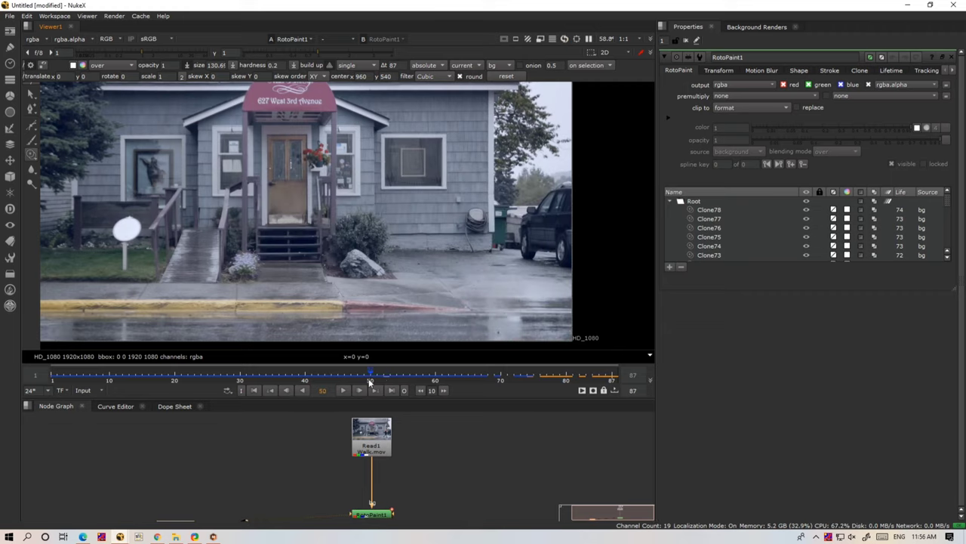
pyautogui.press('1')
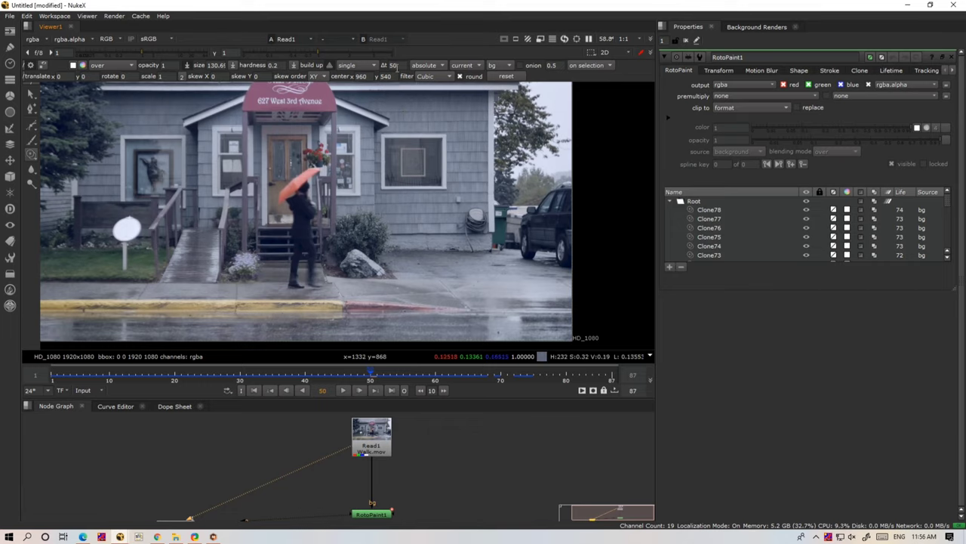
pyautogui.click(534, 375)
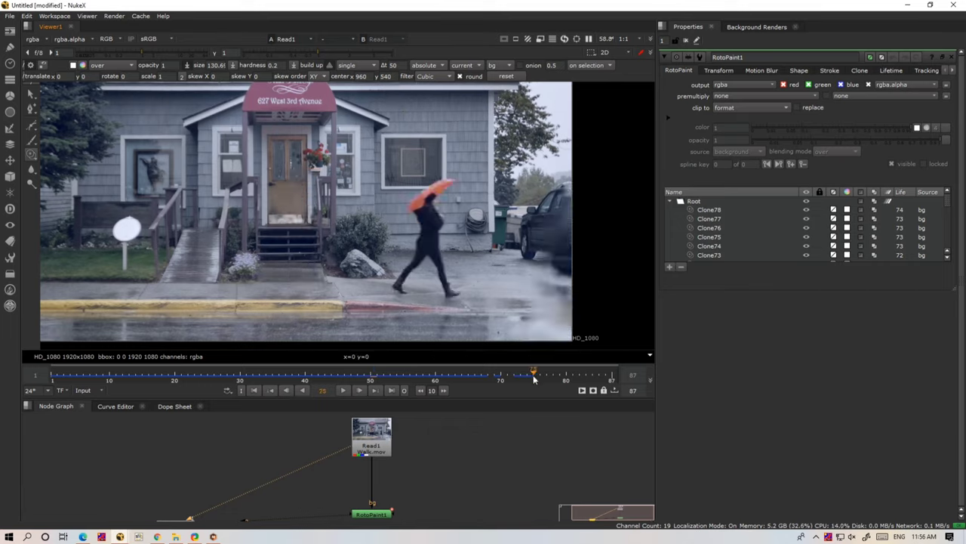
pyautogui.click(520, 66)
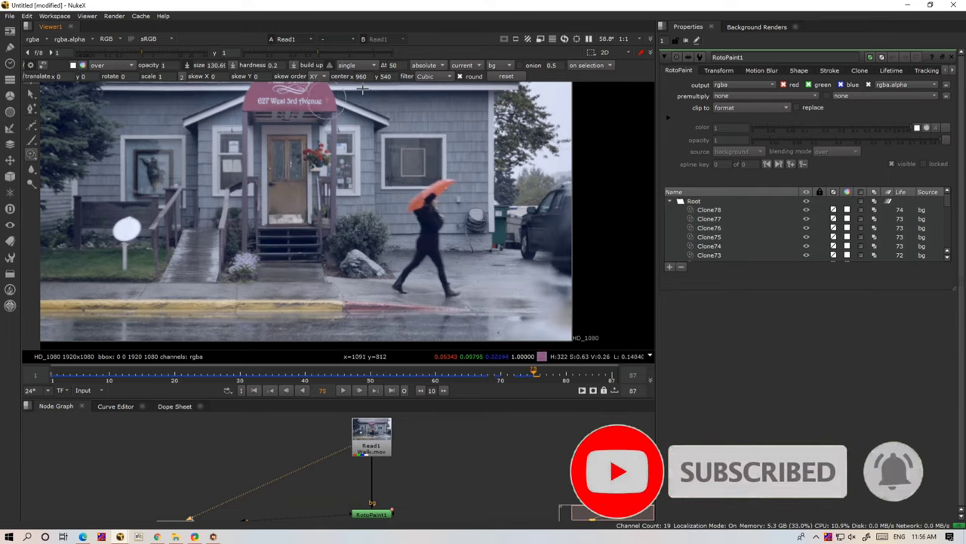
pyautogui.scroll(3, 422, 172)
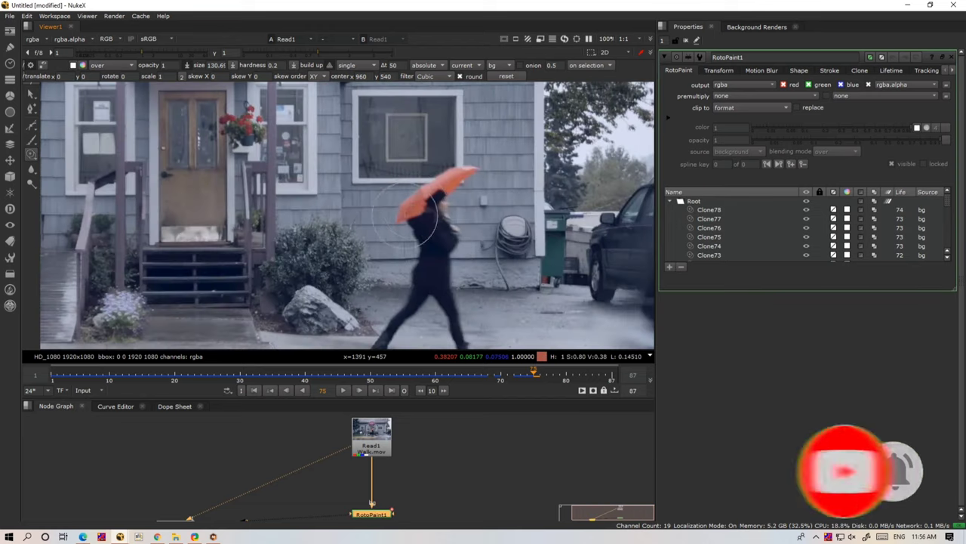
pyautogui.click(420, 234)
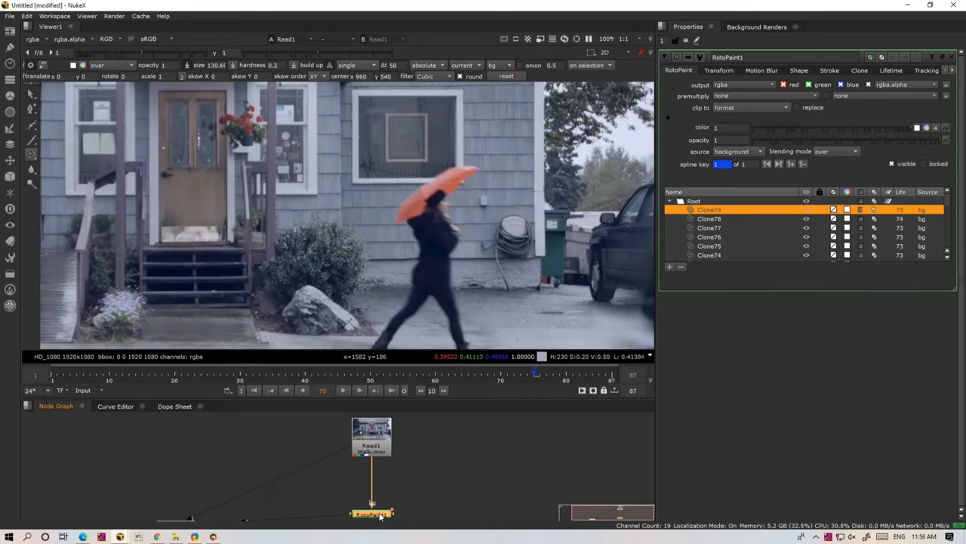
# Step: Switch the viewer and clone the woman out of frame 75 with two strokes
pyautogui.press('1')
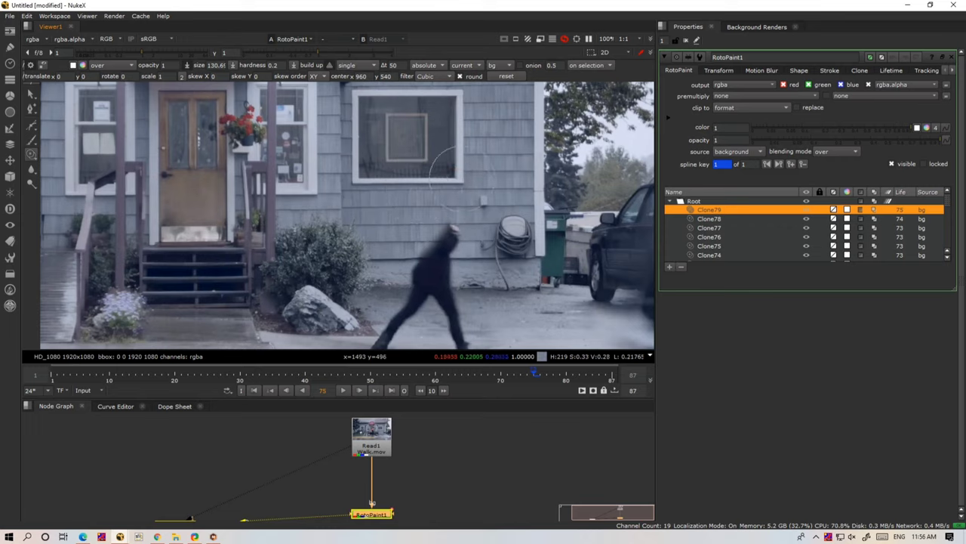
pyautogui.moveTo(466, 272)
pyautogui.mouseDown()
pyautogui.moveTo(422, 302)
pyautogui.moveTo(463, 300)
pyautogui.mouseUp()
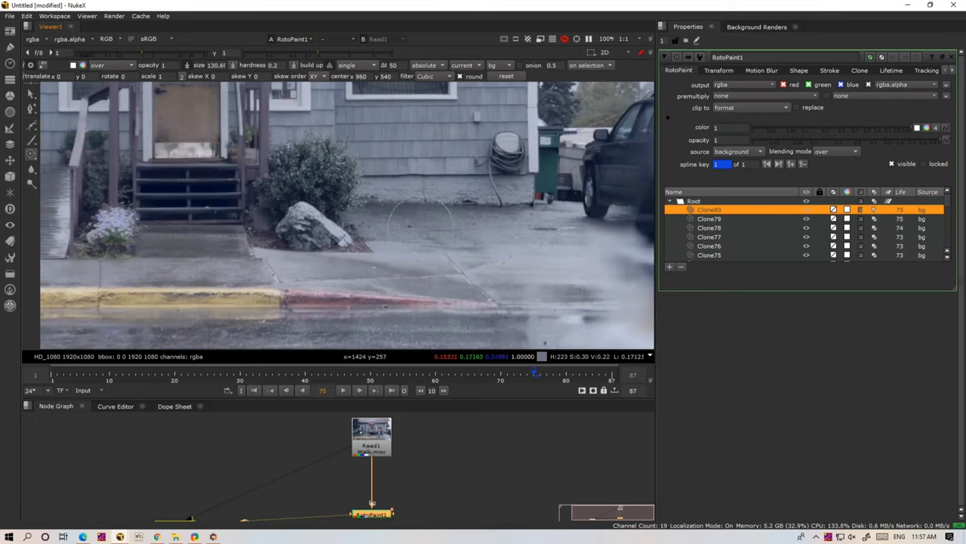
pyautogui.scroll(-3, 421, 219)
pyautogui.click(451, 300)
pyautogui.press('Right')
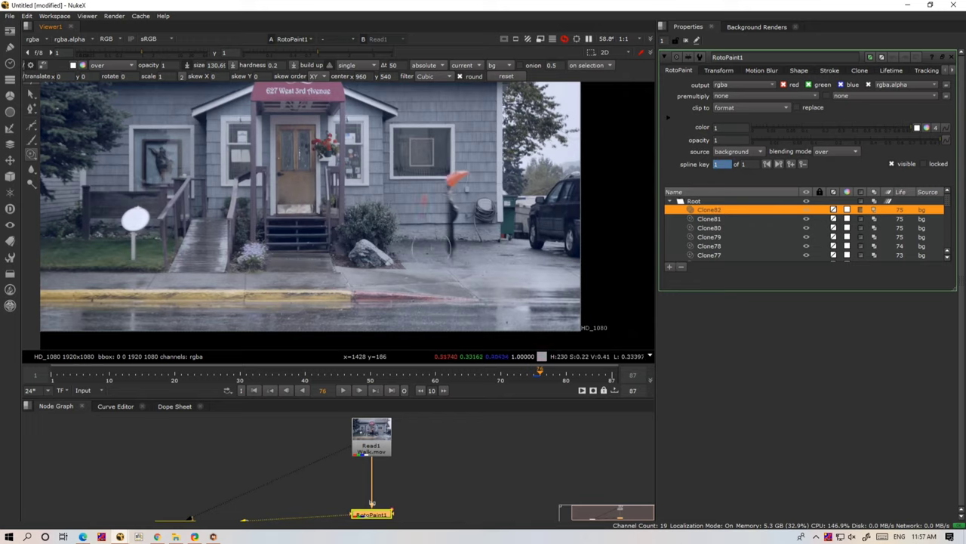
# Step: Paint out the umbrella walker on each of the next several frames, one stroke per frame
pyautogui.press('Right')
pyautogui.moveTo(449, 189); pyautogui.dragTo(419, 301)
pyautogui.press('Right')
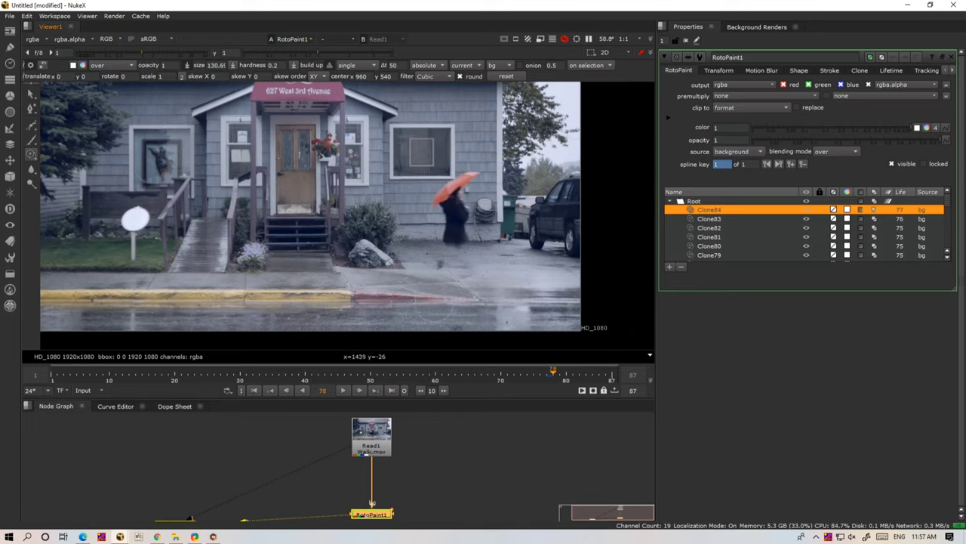
pyautogui.moveTo(449, 189)
pyautogui.mouseDown()
pyautogui.moveTo(423, 302)
pyautogui.moveTo(444, 239)
pyautogui.mouseUp()
pyautogui.press('Right')
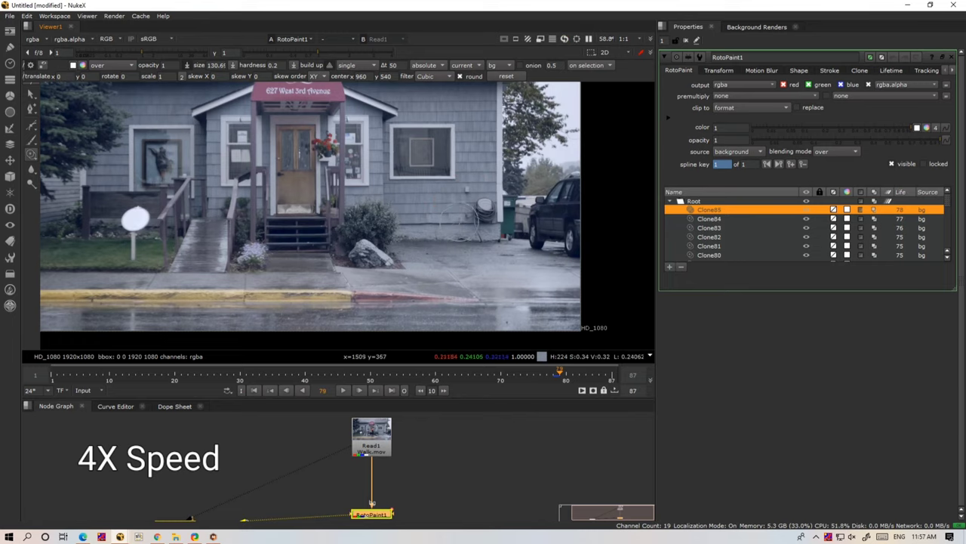
pyautogui.press('Right')
pyautogui.press('Right')
pyautogui.moveTo(449, 189)
pyautogui.mouseDown()
pyautogui.moveTo(438, 317)
pyautogui.moveTo(464, 205)
pyautogui.moveTo(453, 317)
pyautogui.moveTo(468, 325)
pyautogui.moveTo(469, 237)
pyautogui.mouseUp()
pyautogui.press('Right')
pyautogui.press('Right')
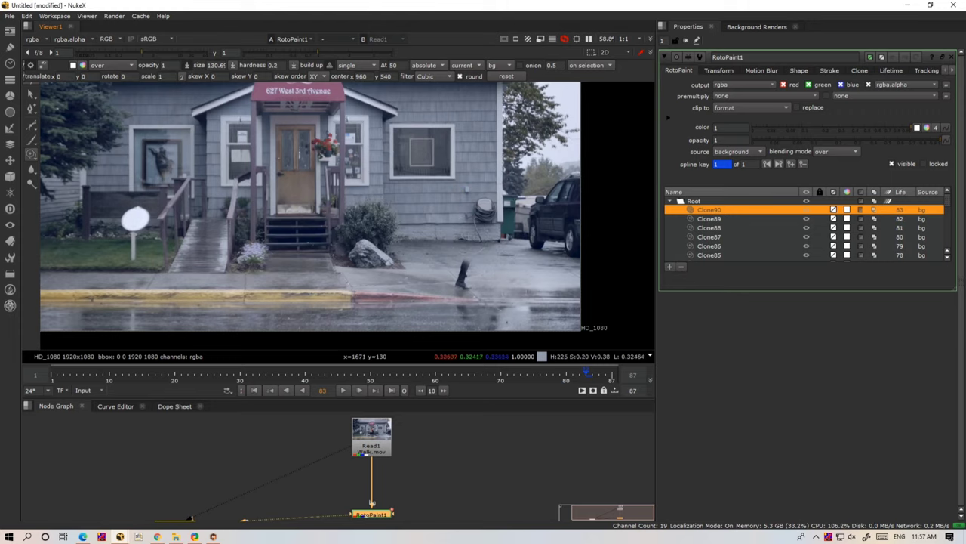
# Step: Clone over the walker's legs, body and leftover traces on the following frames
pyautogui.press('Right')
pyautogui.moveTo(460, 325)
pyautogui.mouseDown()
pyautogui.moveTo(483, 204)
pyautogui.moveTo(500, 175)
pyautogui.mouseUp()
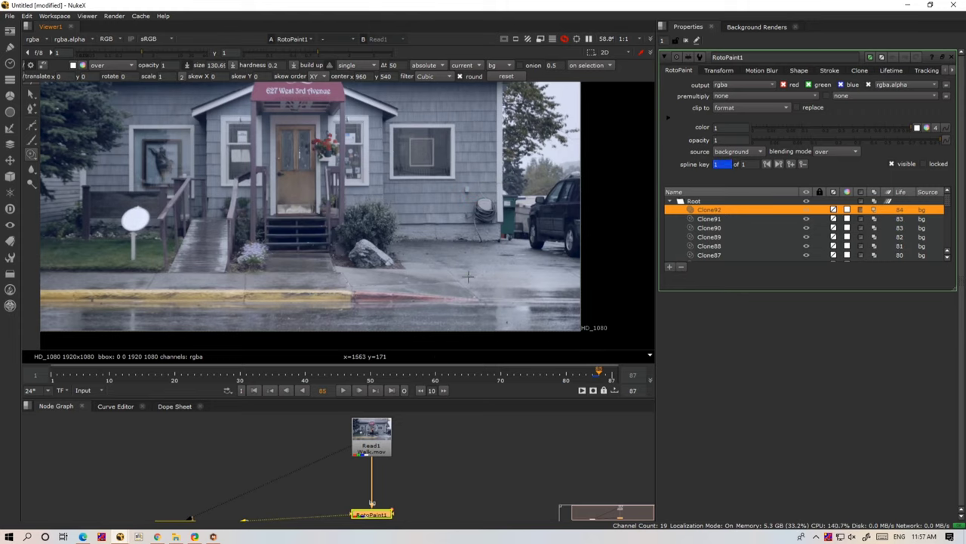
pyautogui.press('Right')
pyautogui.moveTo(476, 286); pyautogui.dragTo(502, 181)
pyautogui.press('Right')
pyautogui.moveTo(476, 302); pyautogui.dragTo(498, 181)
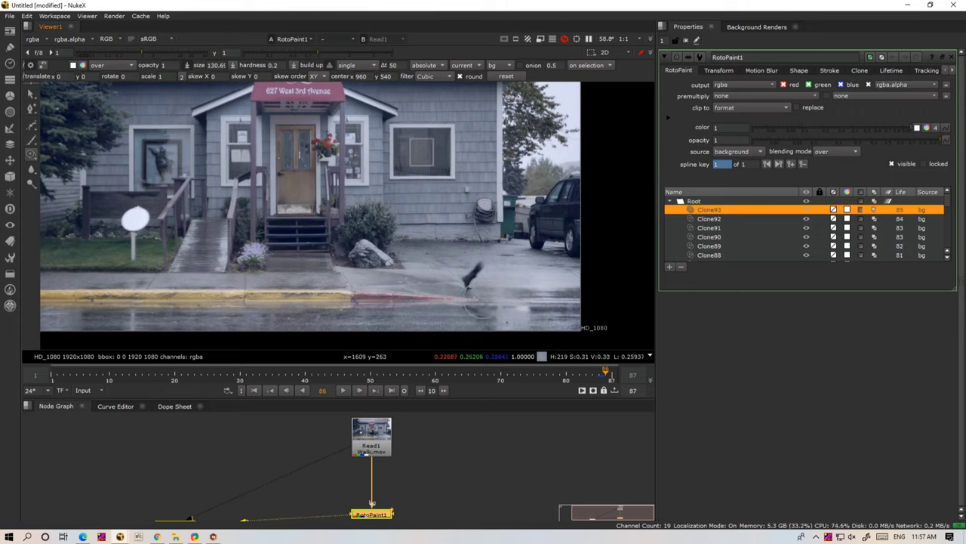
pyautogui.press('Right')
pyautogui.moveTo(483, 317); pyautogui.dragTo(502, 189)
pyautogui.moveTo(490, 226); pyautogui.dragTo(513, 181)
pyautogui.moveTo(498, 211); pyautogui.dragTo(517, 191)
# Step: Finish cloning the woman out of the remaining frames up to the end of the clip
pyautogui.press('Right')
pyautogui.moveTo(491, 302)
pyautogui.mouseDown()
pyautogui.moveTo(510, 185)
pyautogui.moveTo(502, 182)
pyautogui.mouseUp()
pyautogui.moveTo(490, 241); pyautogui.dragTo(513, 181)
pyautogui.moveTo(499, 219); pyautogui.dragTo(518, 189)
pyautogui.press('Right')
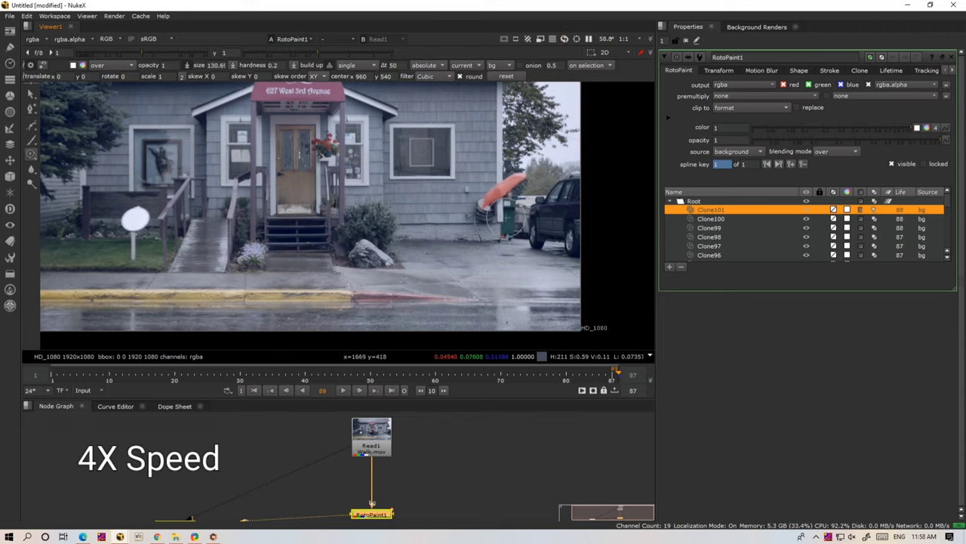
pyautogui.press('Right')
pyautogui.moveTo(491, 302); pyautogui.dragTo(510, 185)
pyautogui.press('Right')
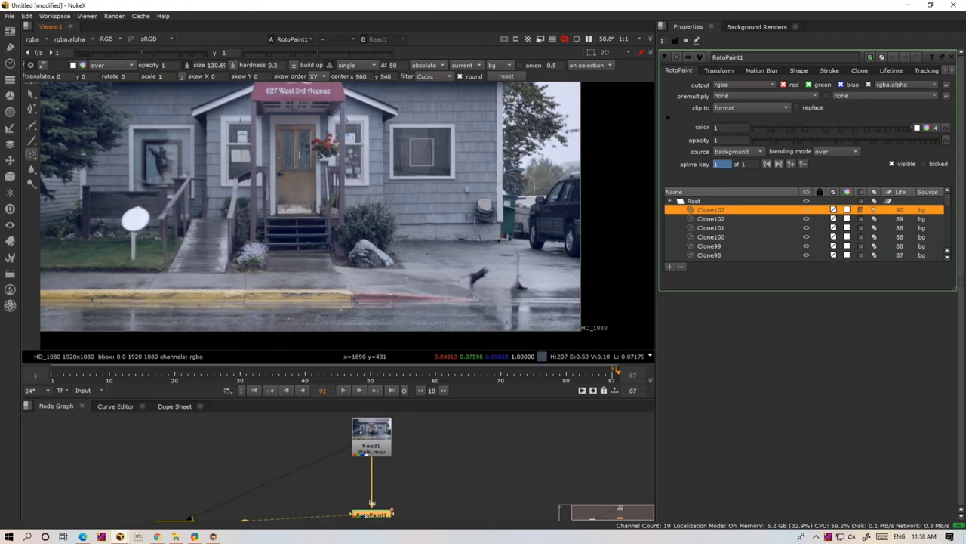
pyautogui.moveTo(490, 302); pyautogui.dragTo(510, 185)
pyautogui.press('Right')
pyautogui.press('Right')
pyautogui.press('Right')
pyautogui.click(520, 334)
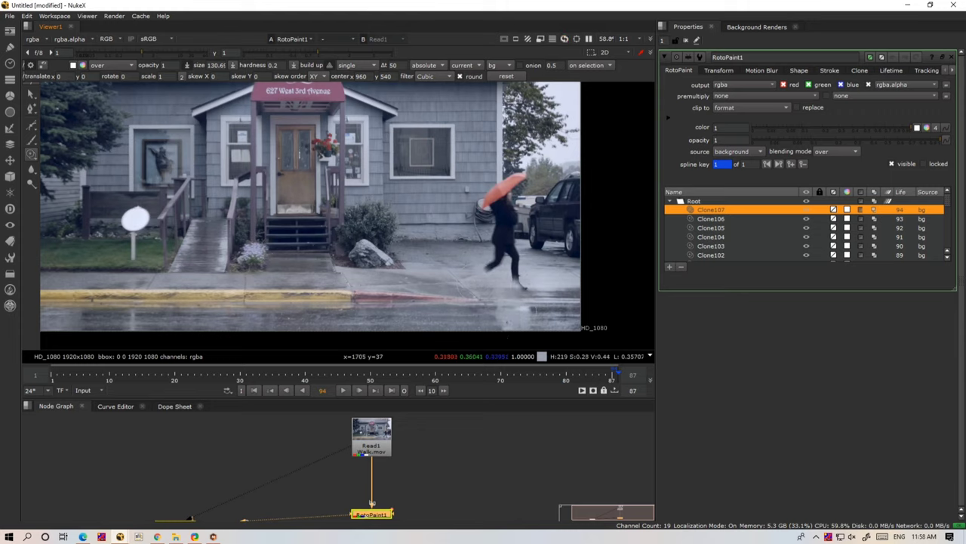
pyautogui.moveTo(522, 148); pyautogui.dragTo(505, 180)
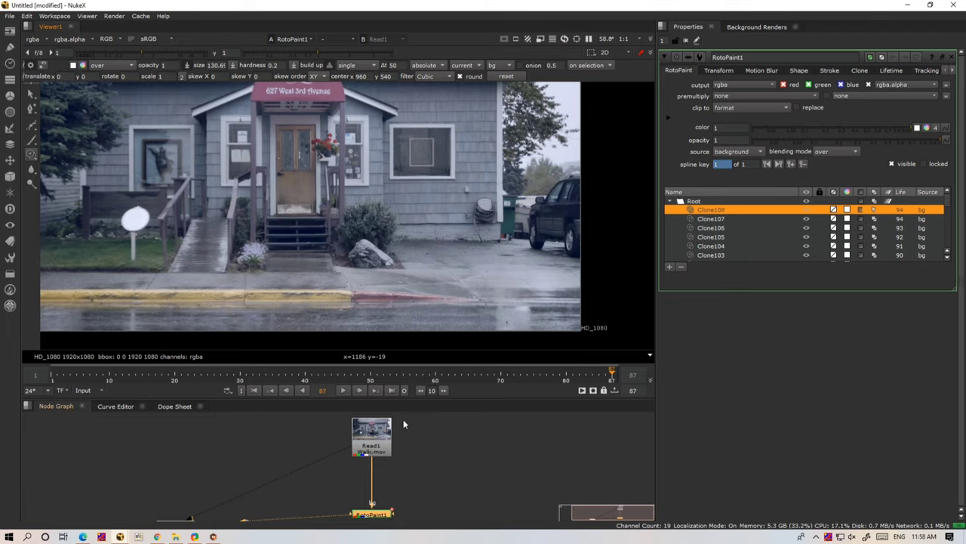
# Step: Maximize the viewer and play the cleaned footage, then stop playback
pyautogui.scroll(-3, 373, 325)
pyautogui.scroll(3, 377, 318)
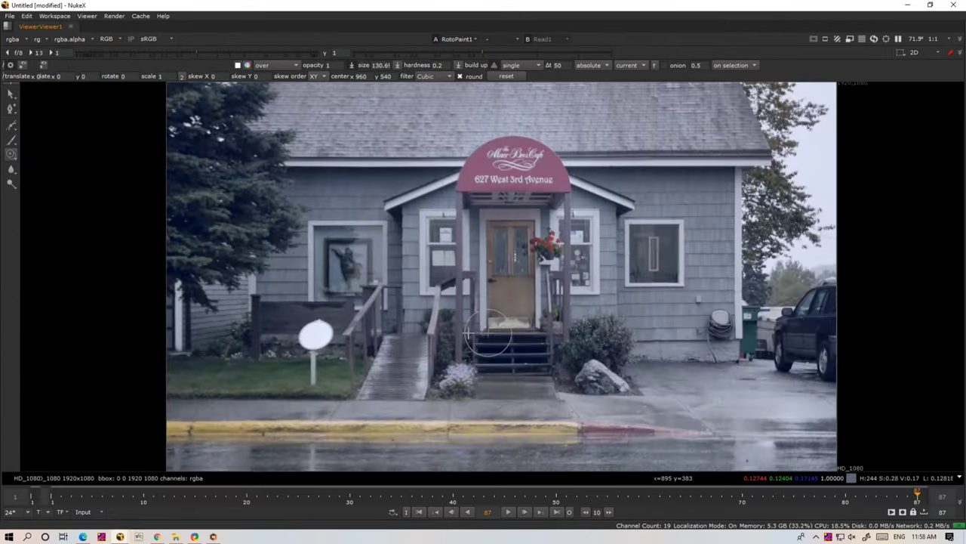
pyautogui.press('space')
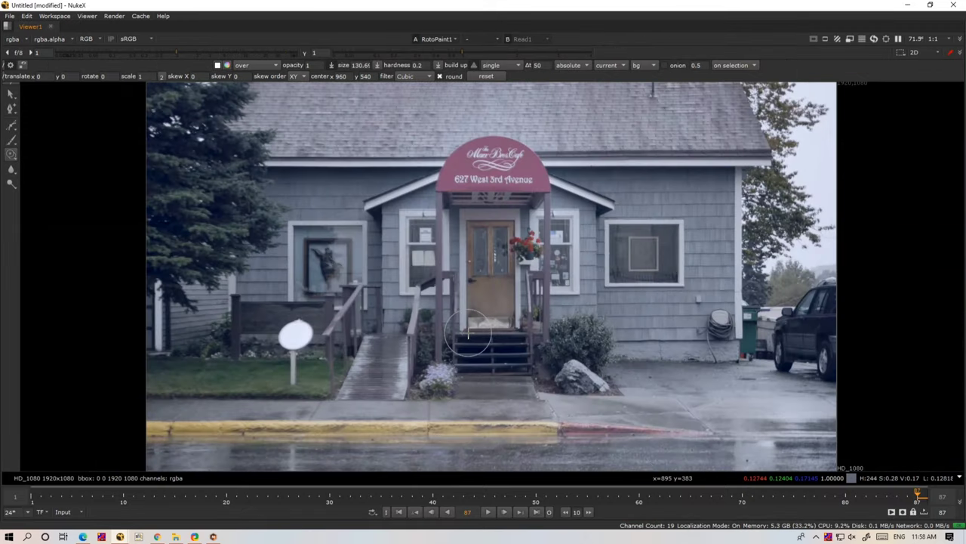
pyautogui.press('l')
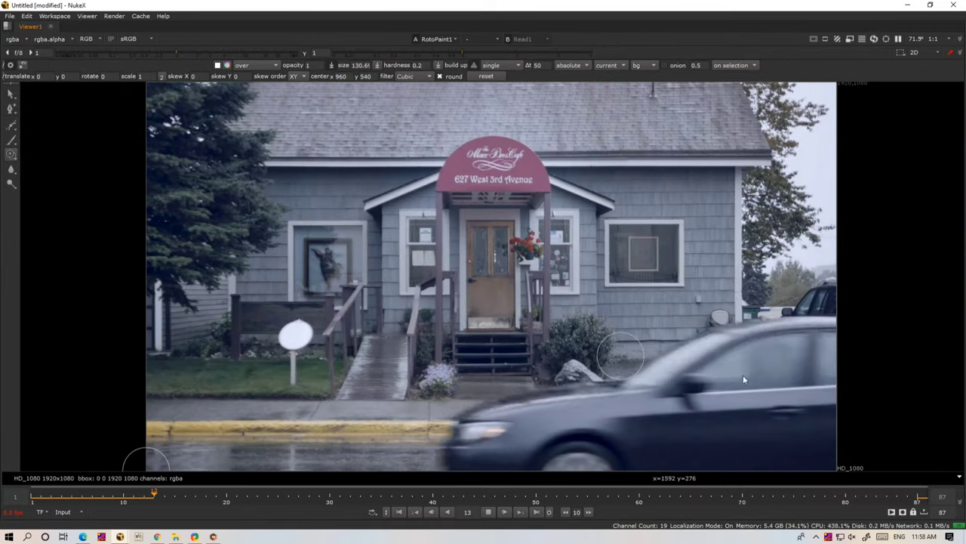
pyautogui.click(489, 512)
# Step: Scrub back to around frame 12, step through a few frames, and resume playback
pyautogui.moveTo(340, 492)
pyautogui.mouseDown()
pyautogui.moveTo(140, 490)
pyautogui.moveTo(164, 492)
pyautogui.mouseUp()
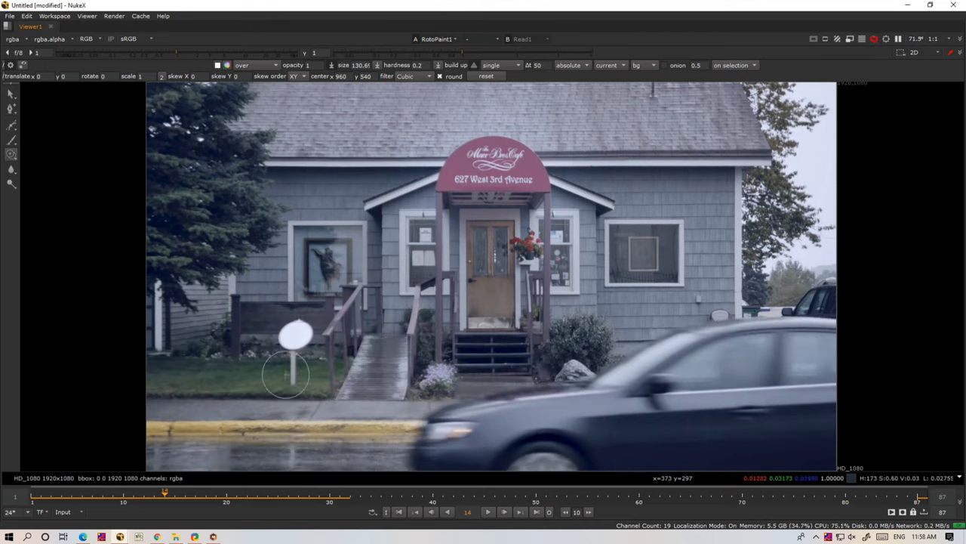
pyautogui.press('Left')
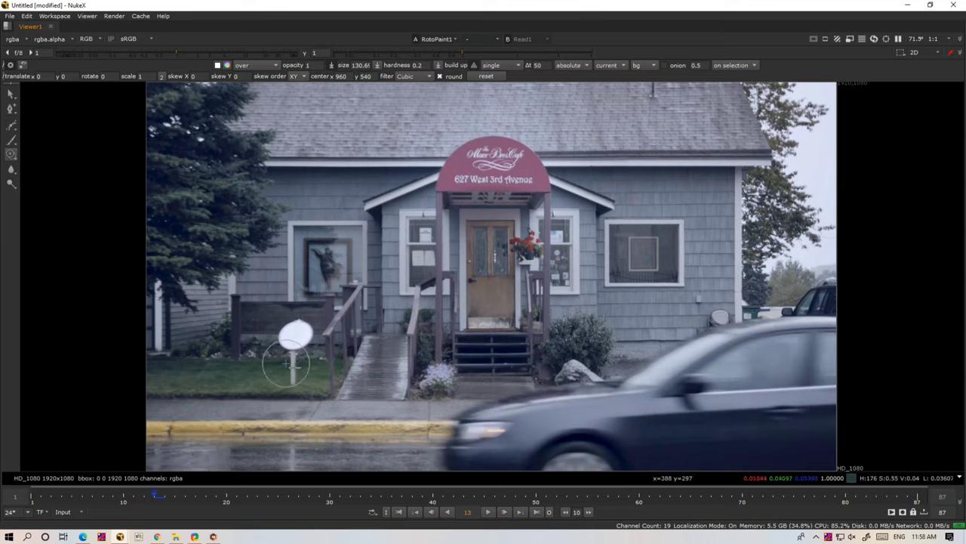
pyautogui.press('Right')
pyautogui.press('Right')
pyautogui.press('Right')
pyautogui.press('Right')
pyautogui.press('Right')
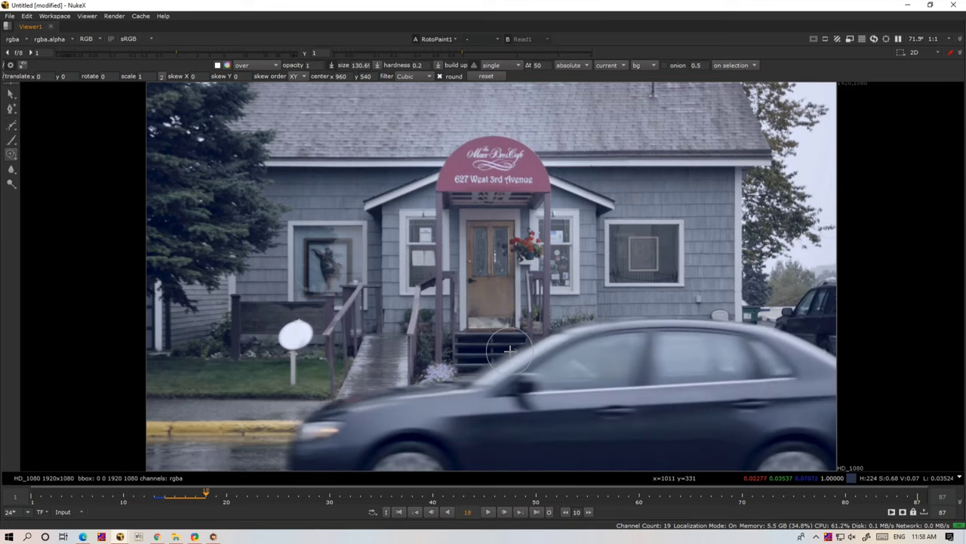
pyautogui.press('Right')
pyautogui.press('Right')
pyautogui.press('Right')
pyautogui.press('Right')
pyautogui.press('Right')
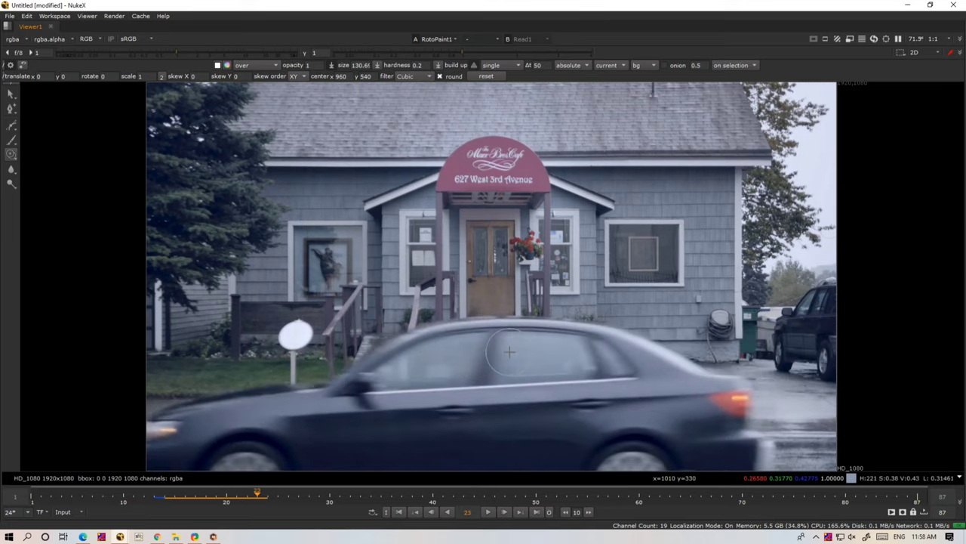
pyautogui.press('l')
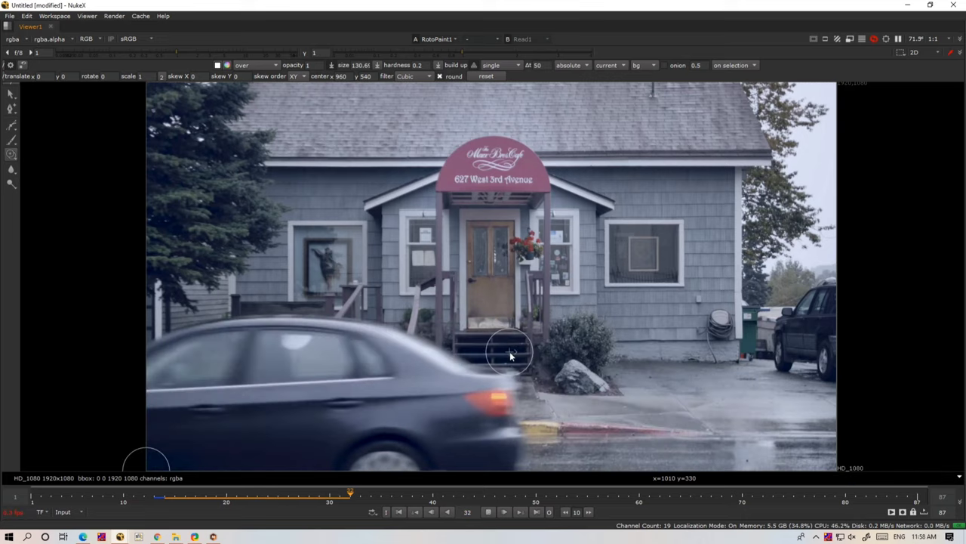